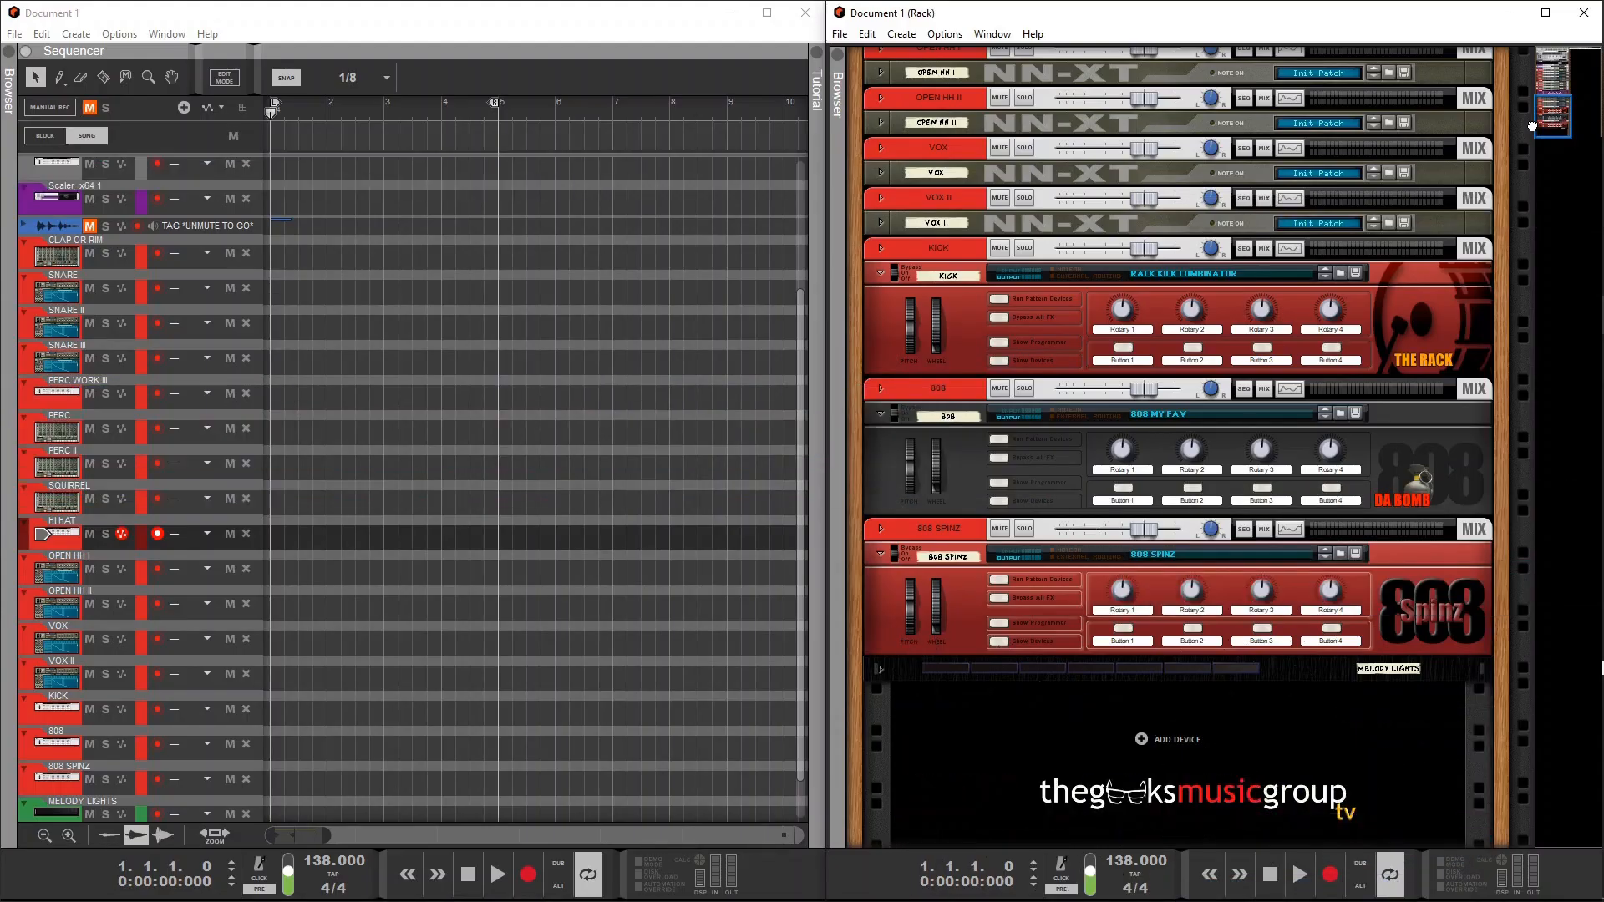
- Expand the Vintage Piano's player section in the rack to show the Scales & Chords device
{"action": "mouse_move", "coordinate": [1534, 118]}
{"action": "left_mouse_down"}
{"action": "mouse_move", "coordinate": [1532, 77]}
{"action": "mouse_move", "coordinate": [1523, 89]}
{"action": "left_mouse_up"}
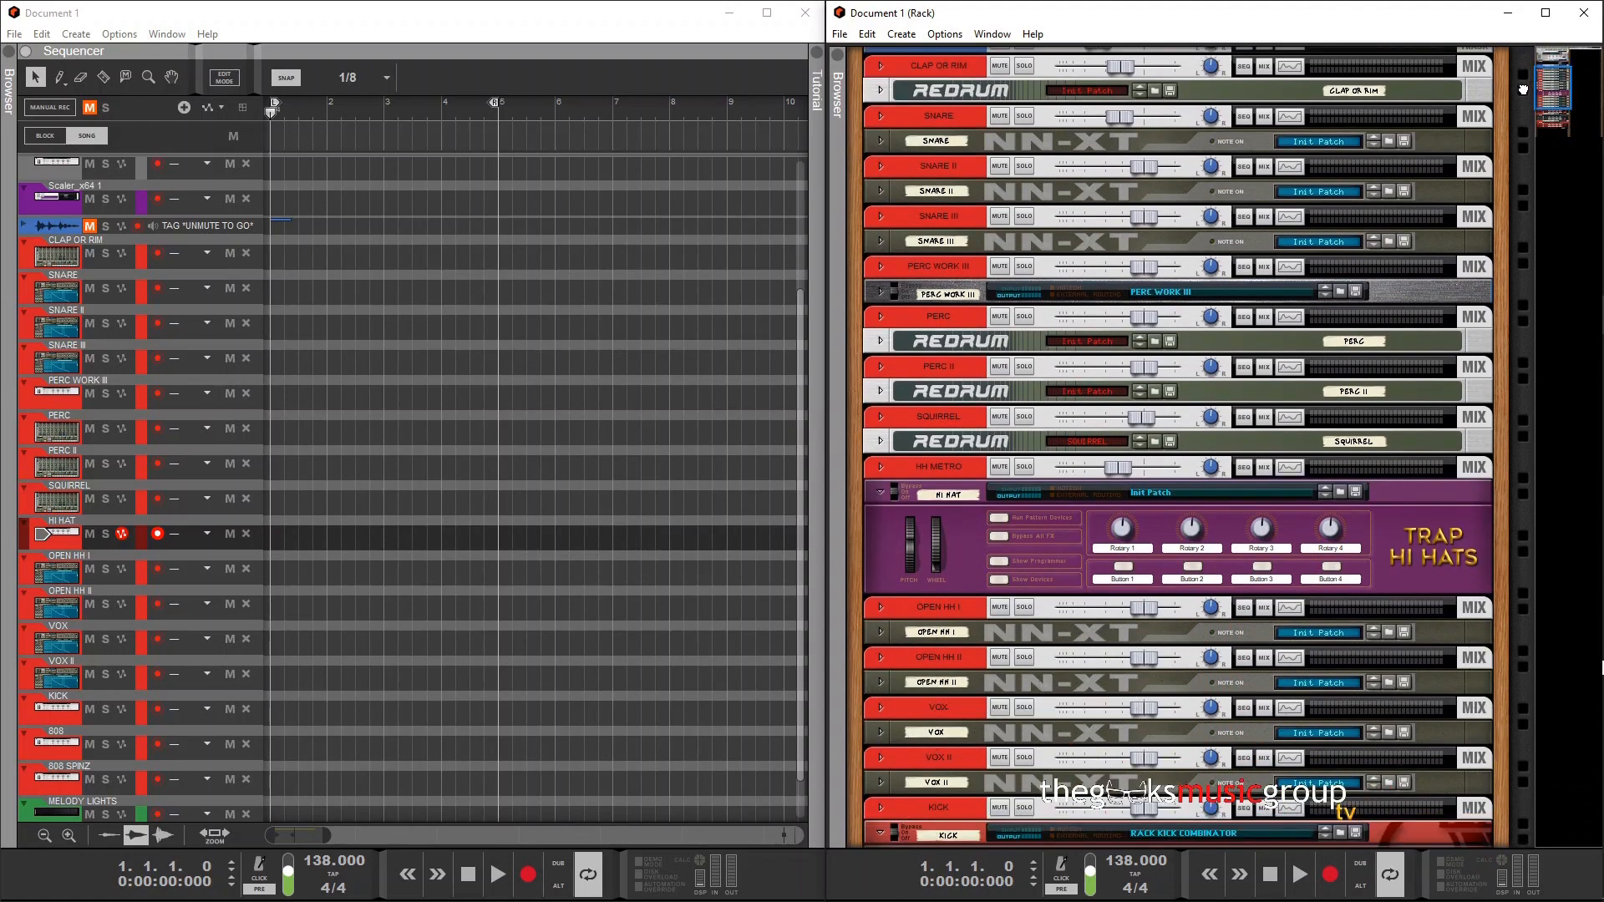
{"action": "left_click_drag", "start_coordinate": [1523, 89], "coordinate": [1516, 110]}
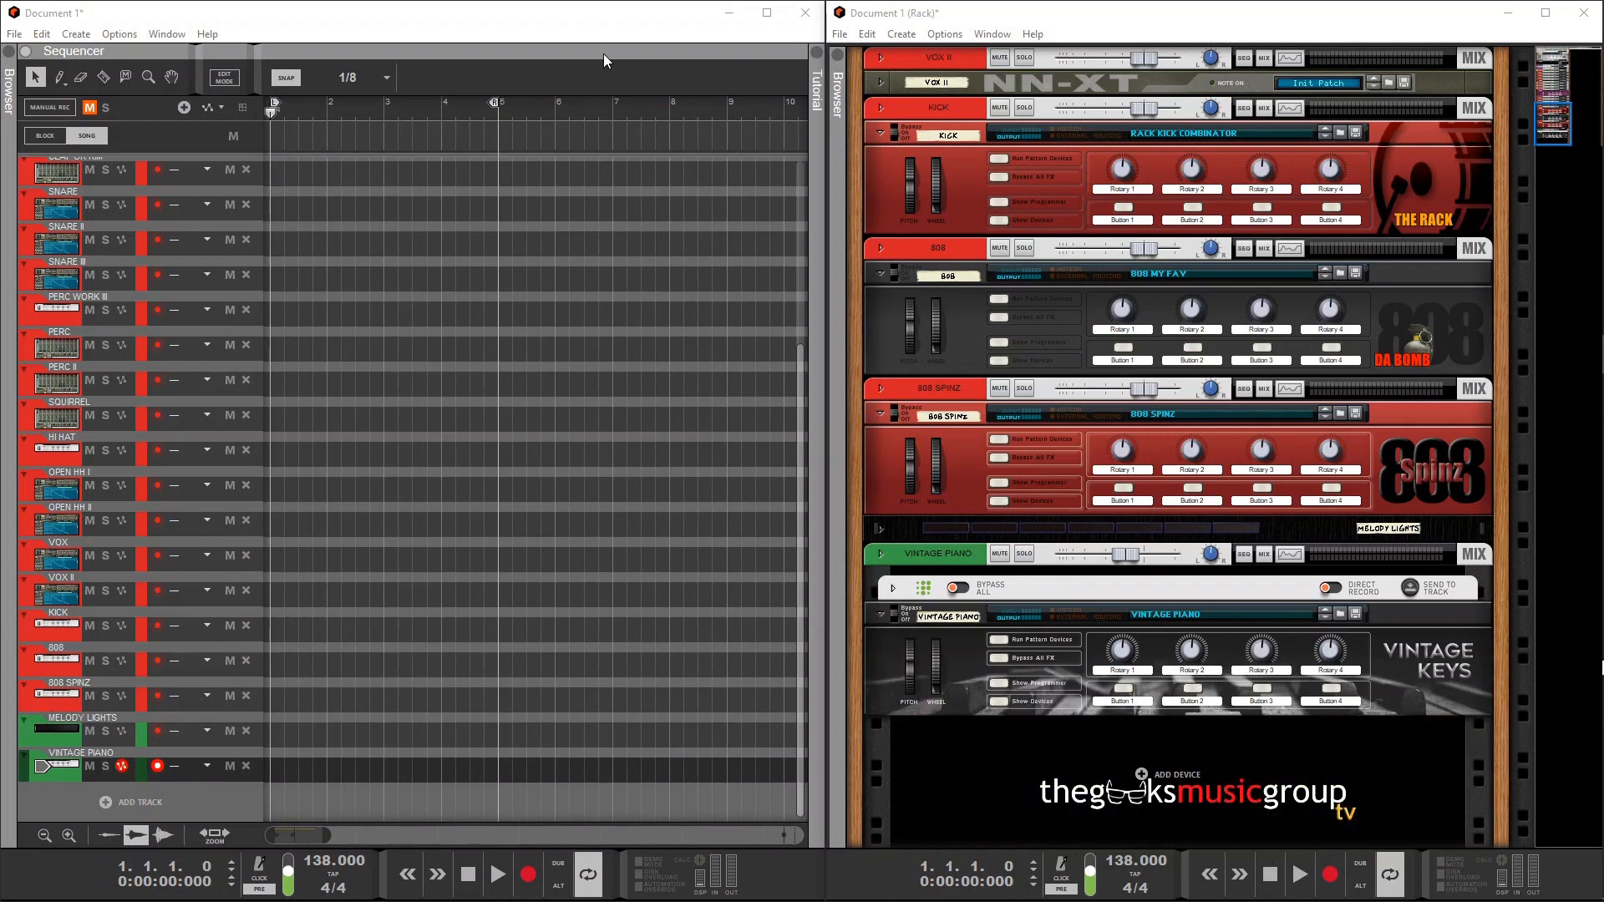
{"action": "left_click", "coordinate": [924, 589]}
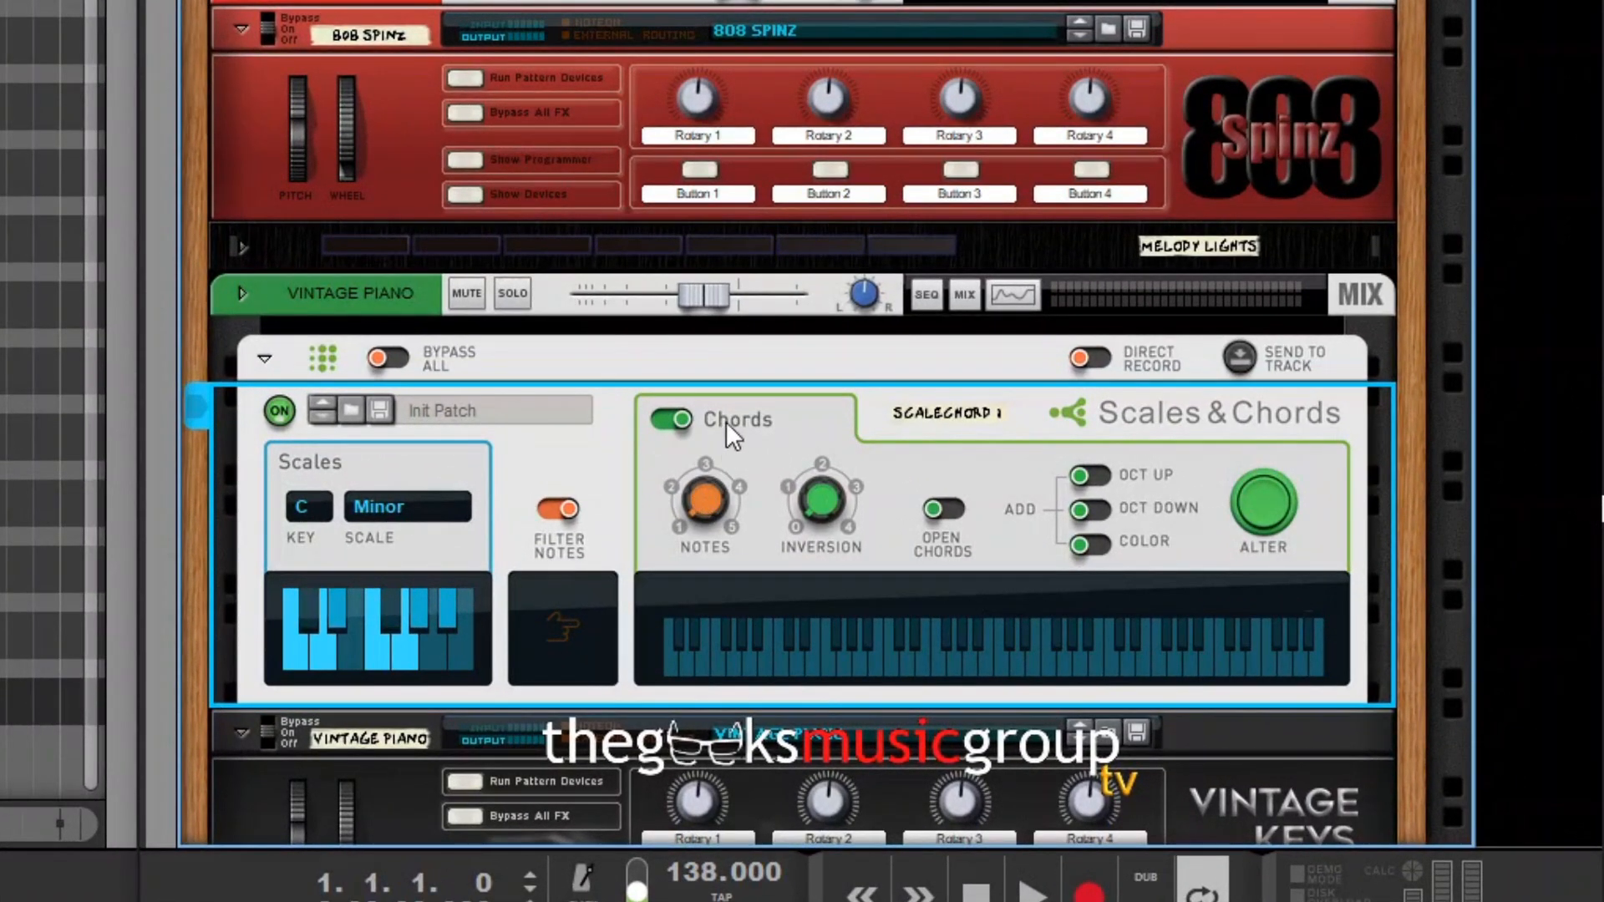
- Try four notes per chord in the Scales & Chords player and restore the three-note setting
{"action": "mouse_move", "coordinate": [704, 514]}
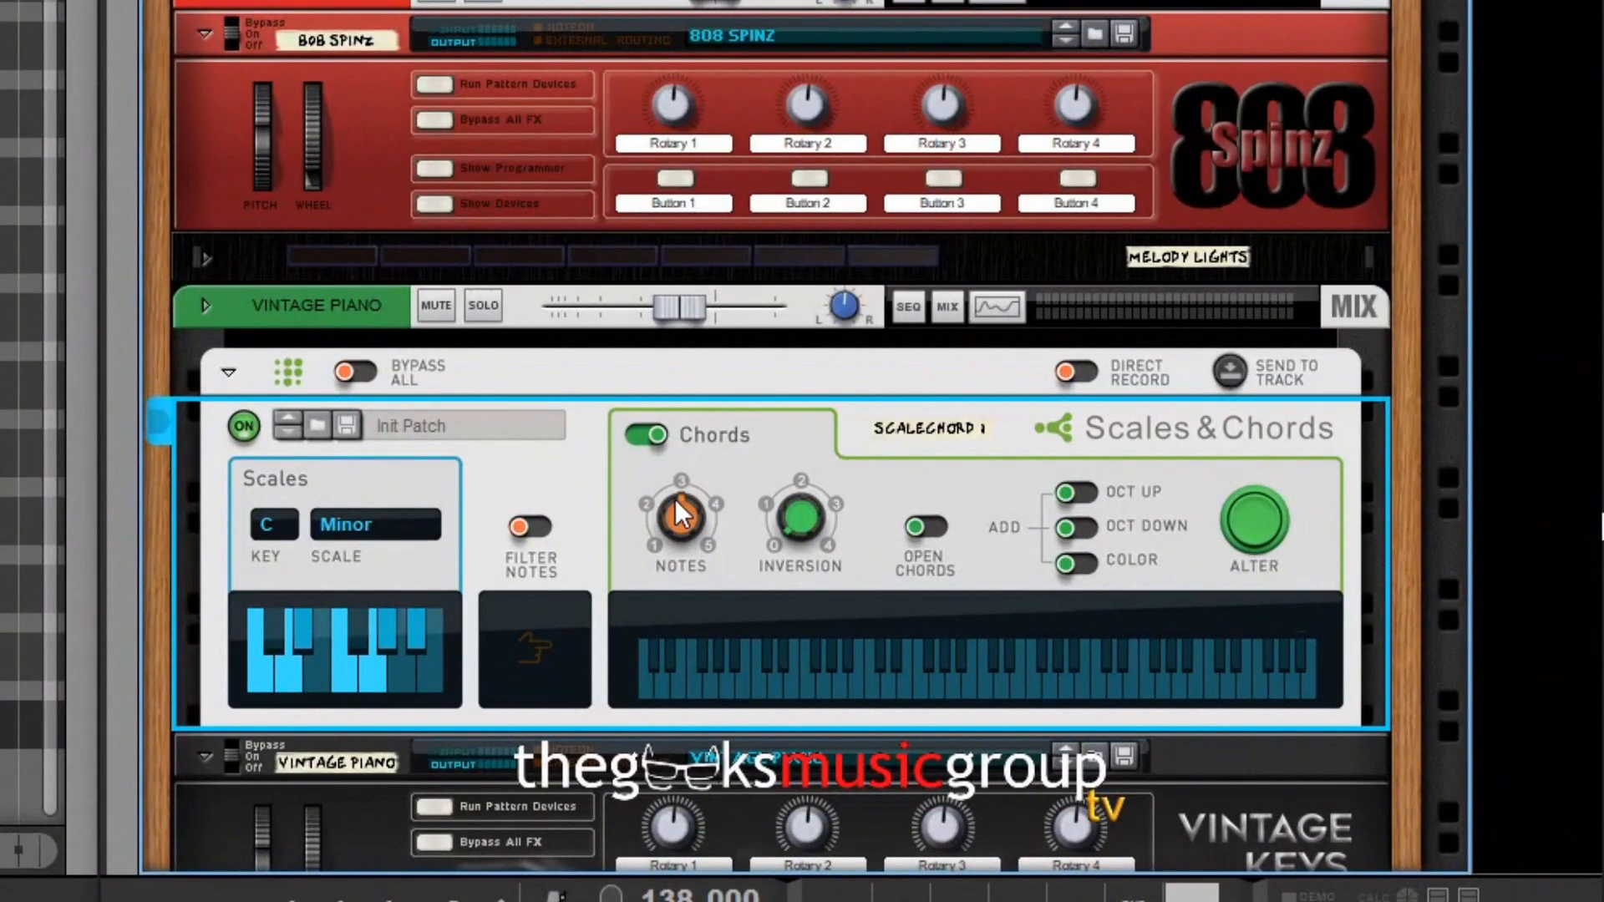
{"action": "mouse_move", "coordinate": [675, 499]}
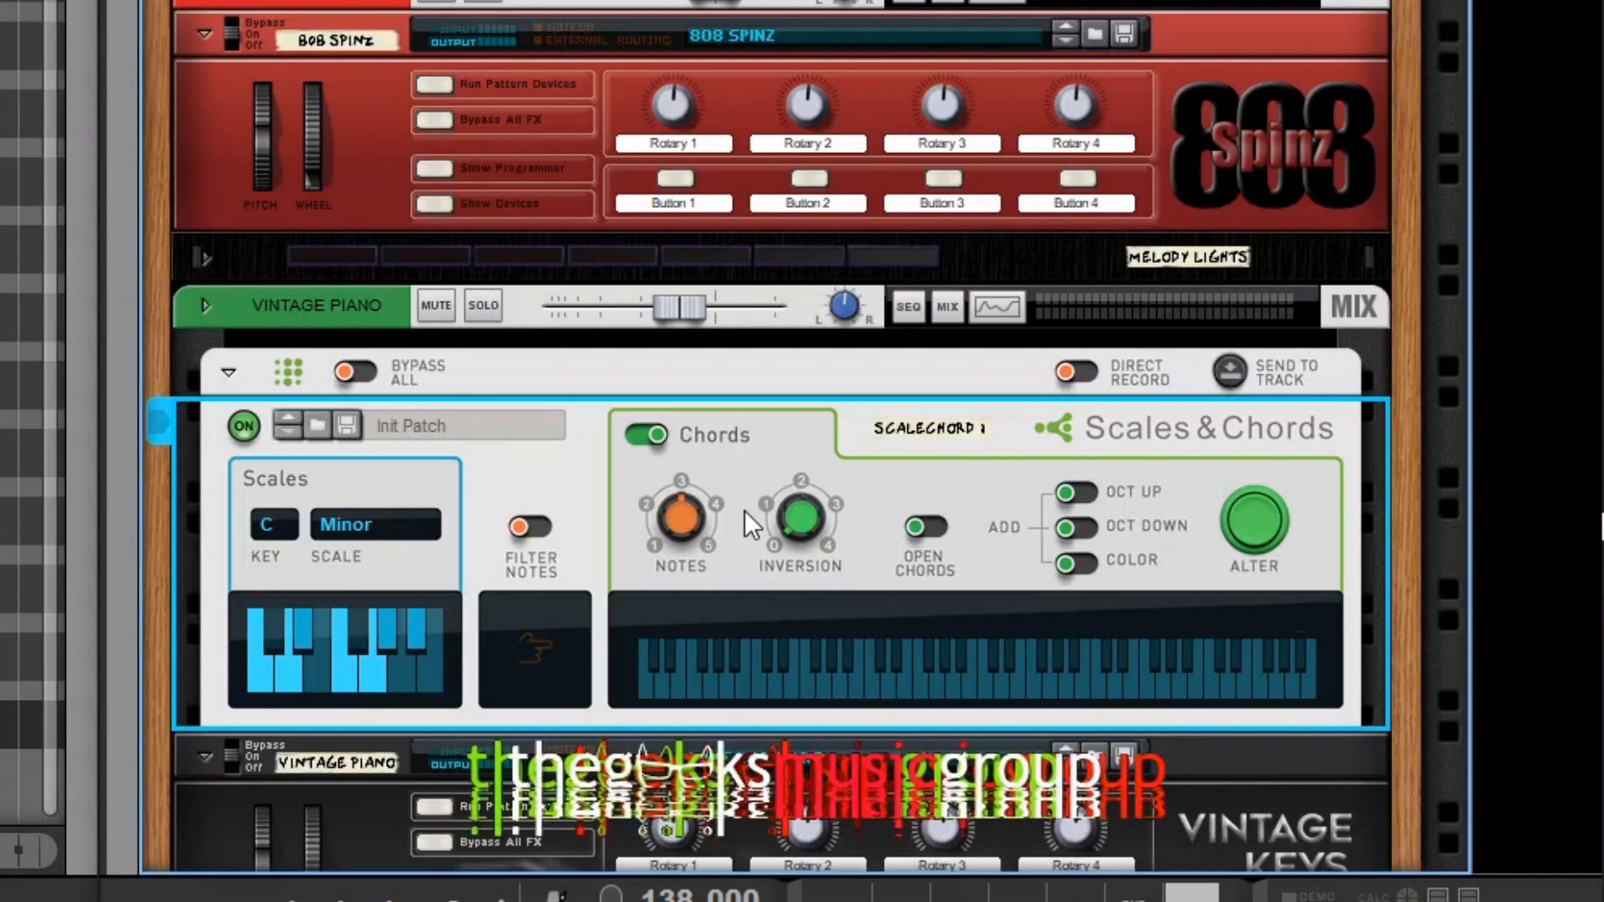
{"action": "left_click_drag", "start_coordinate": [705, 499], "coordinate": [698, 476]}
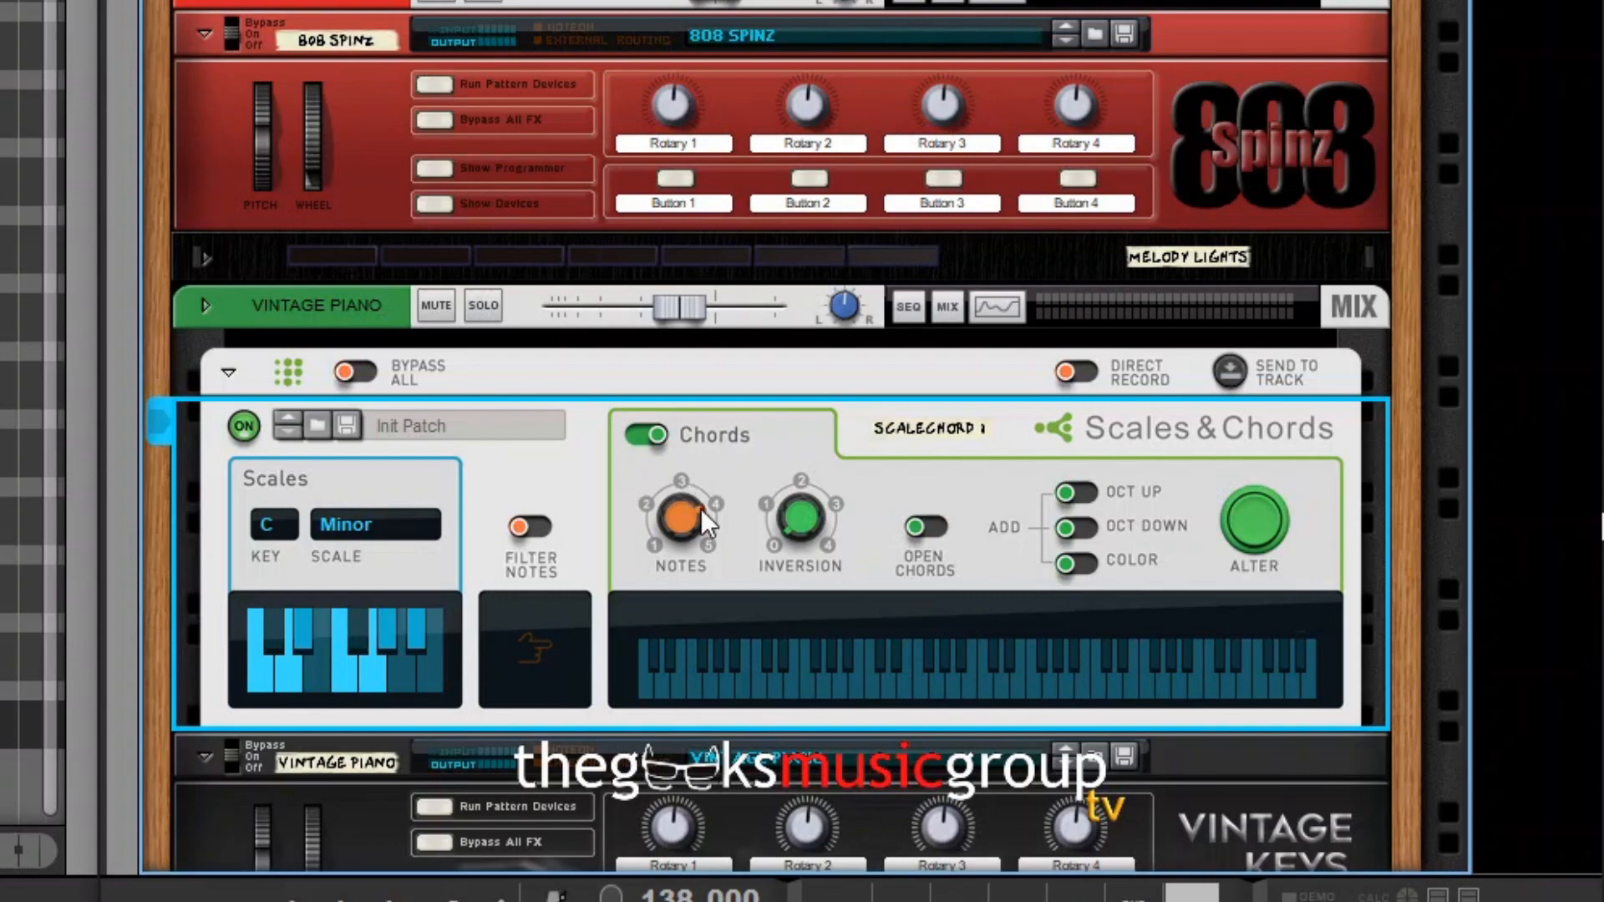
{"action": "mouse_move", "coordinate": [691, 513]}
{"action": "scroll", "coordinate": [674, 532], "scroll_direction": "down", "scroll_amount": 1}
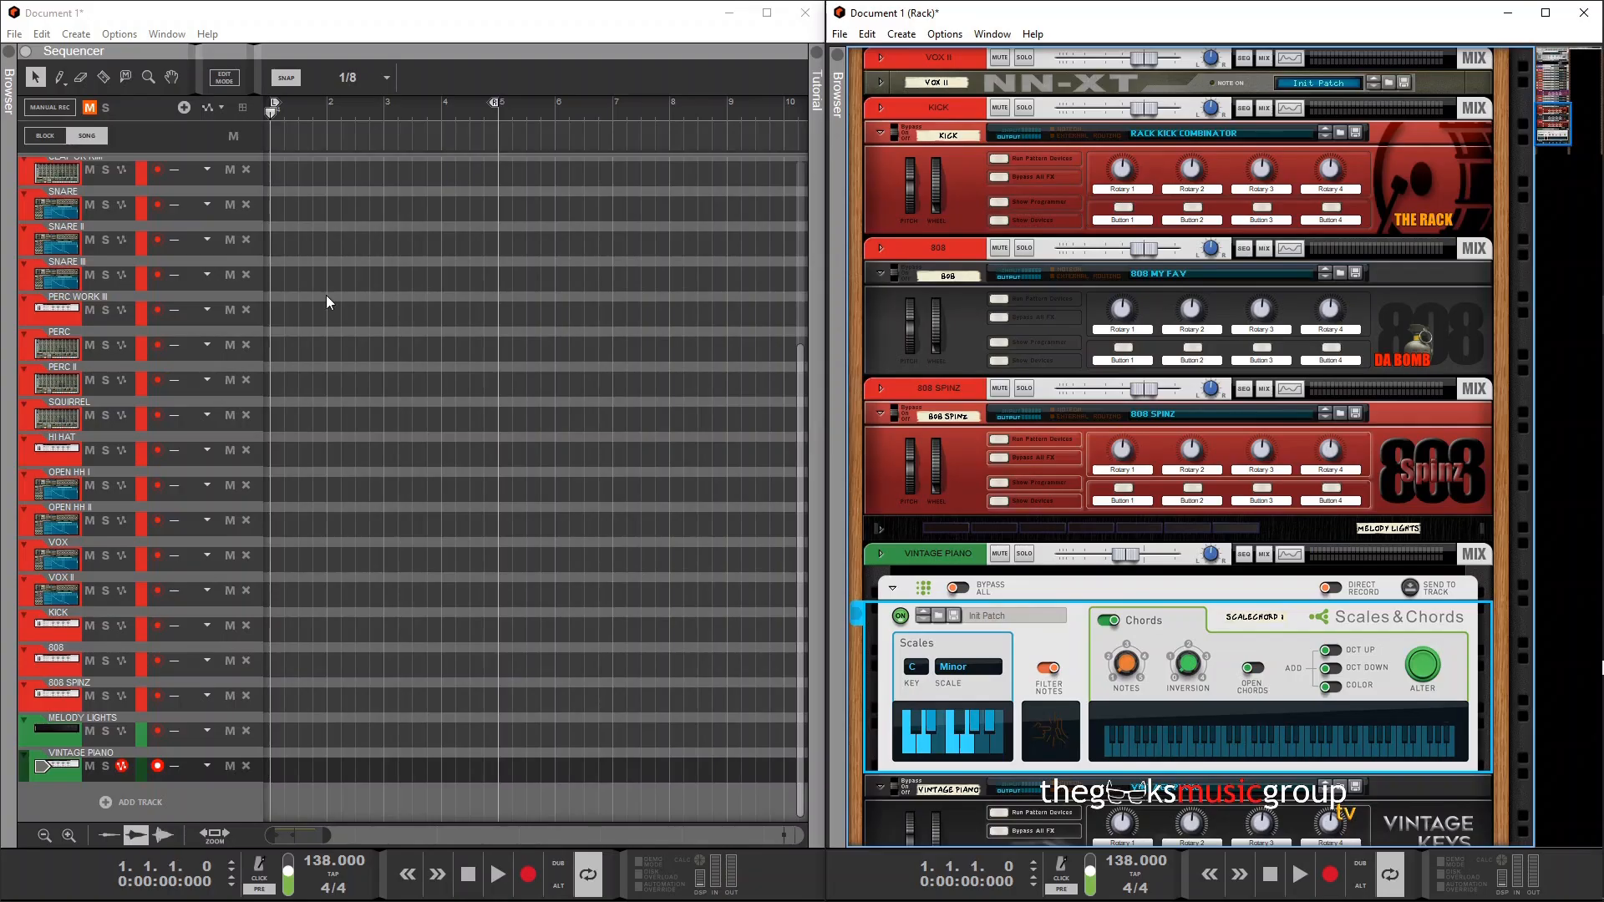
- Draw a four-bar clip from bar 1 on the Vintage Piano track and open it for note editing in a maximized sequencer window
{"action": "left_click", "coordinate": [57, 81]}
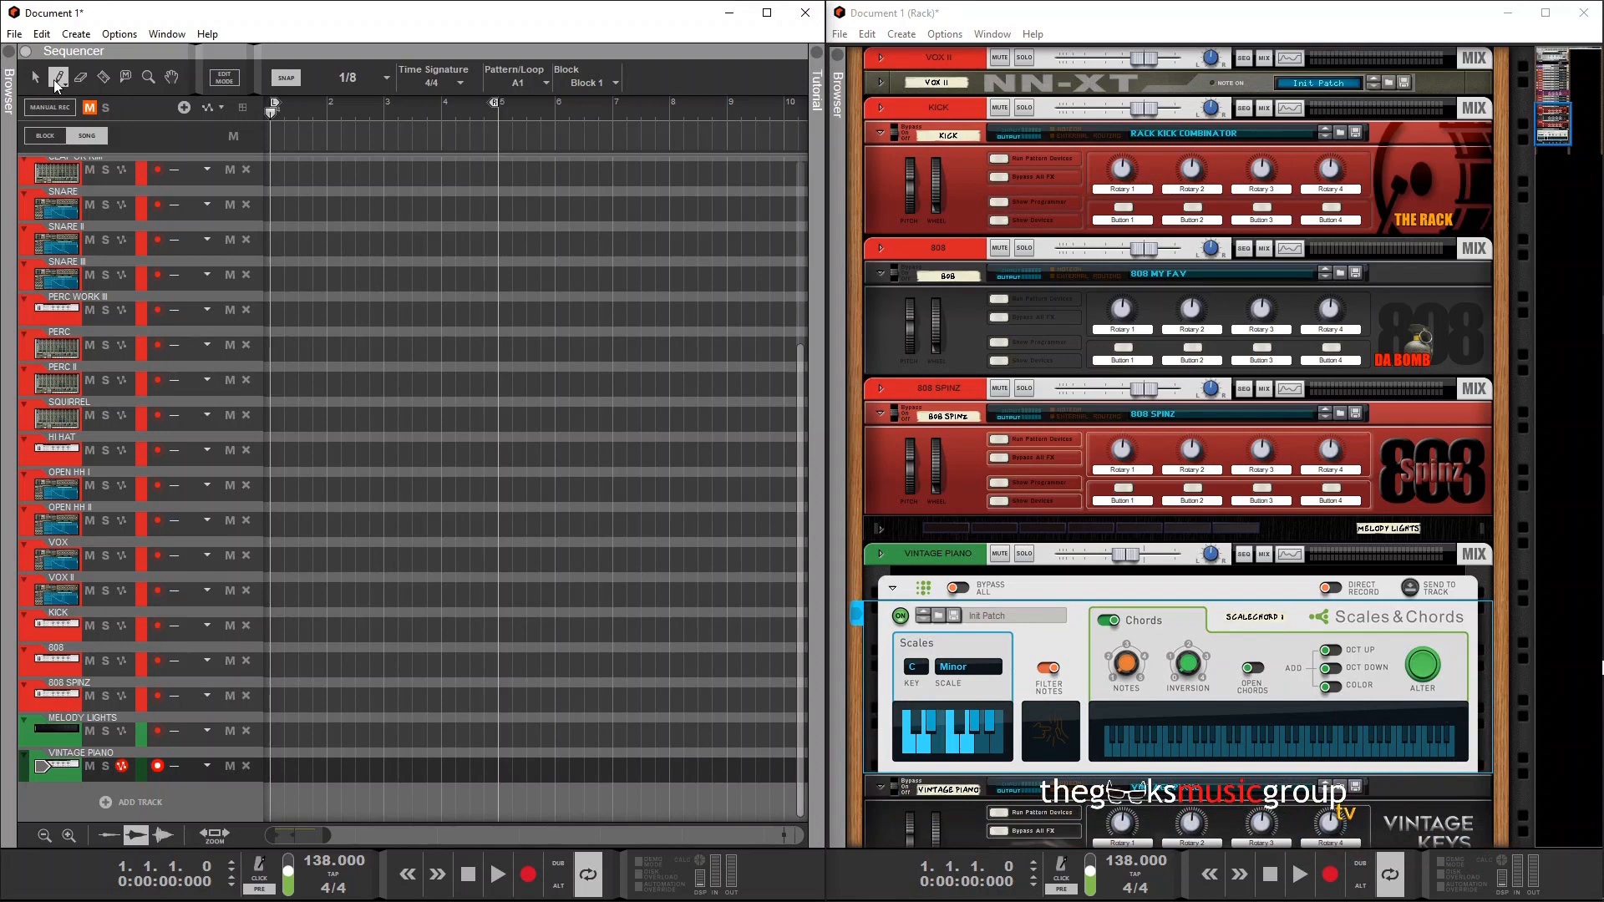
{"action": "left_click_drag", "start_coordinate": [499, 769], "coordinate": [271, 768]}
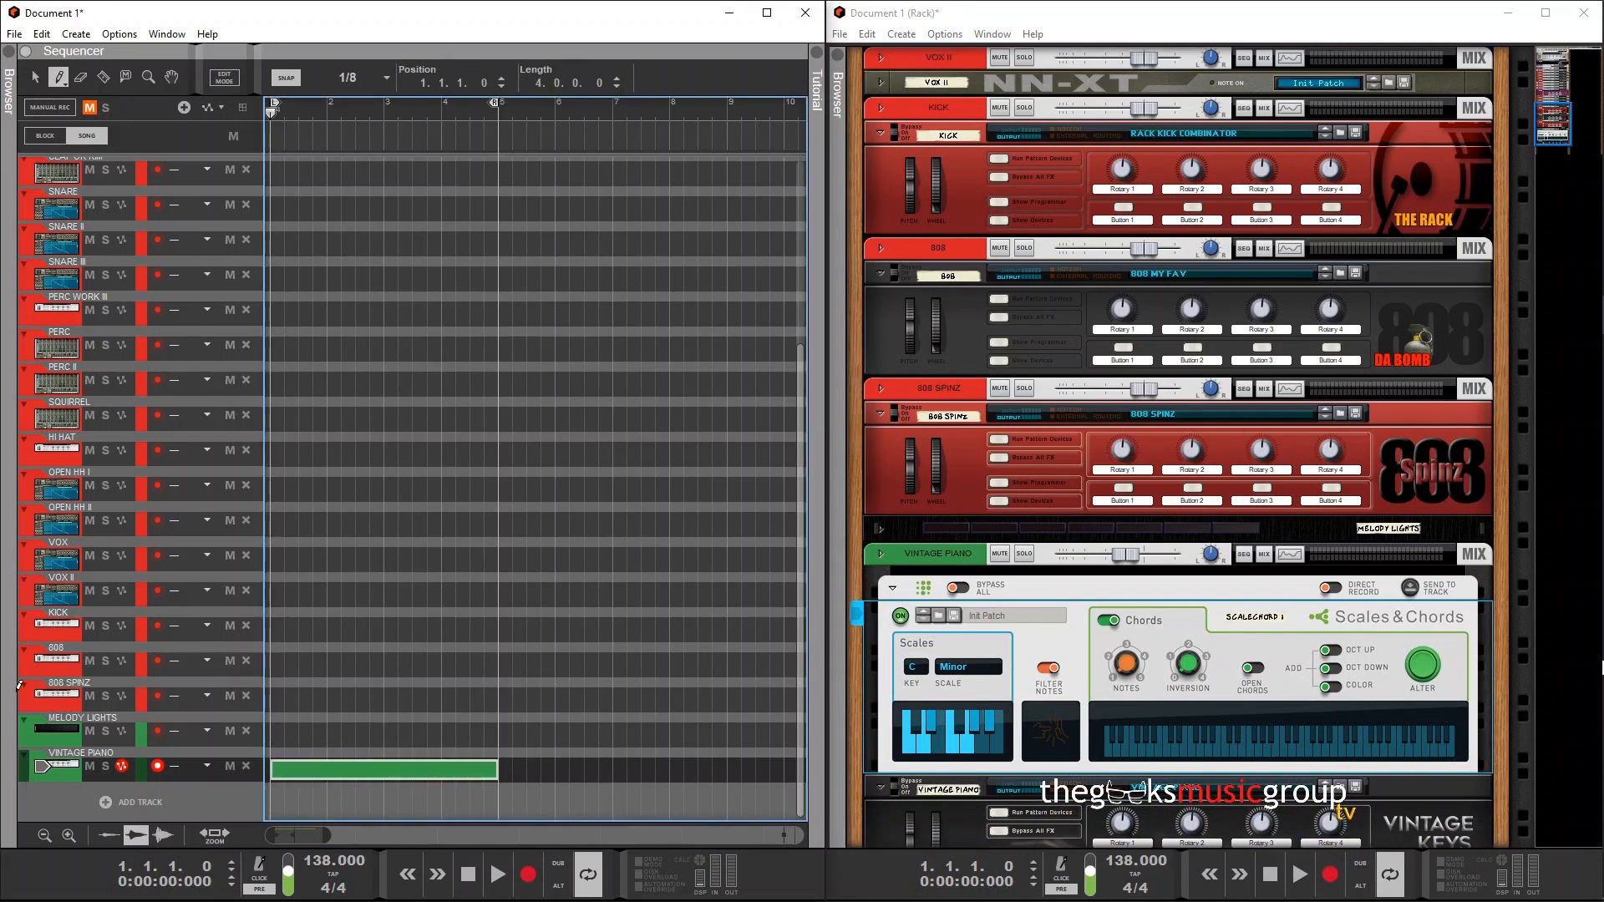
{"action": "left_click", "coordinate": [35, 77]}
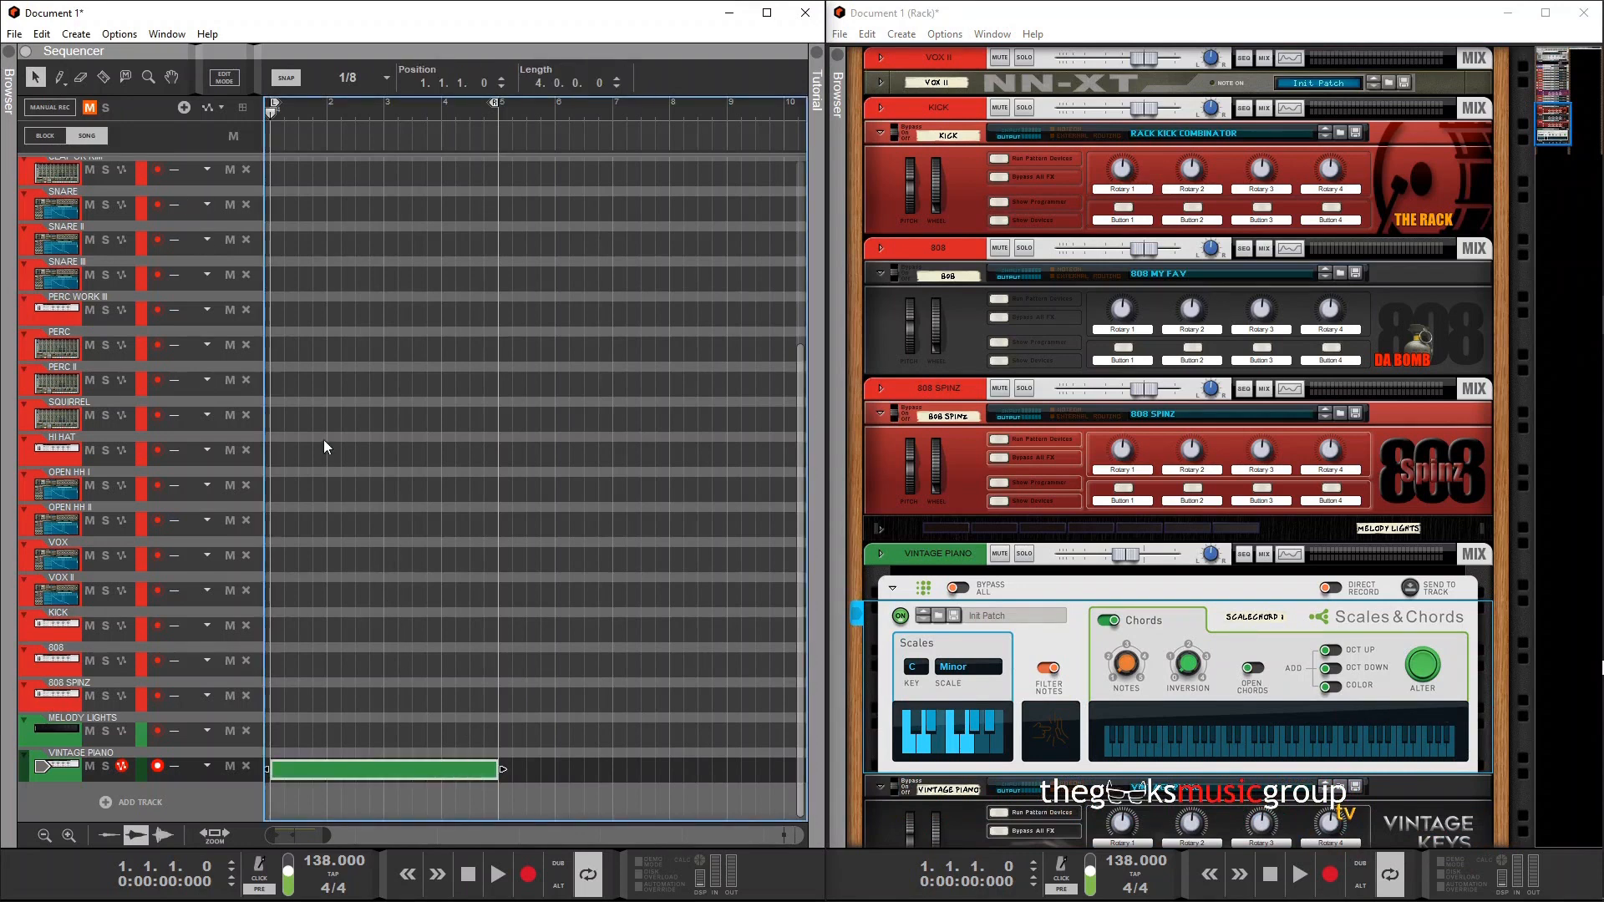
{"action": "double_click", "coordinate": [361, 774]}
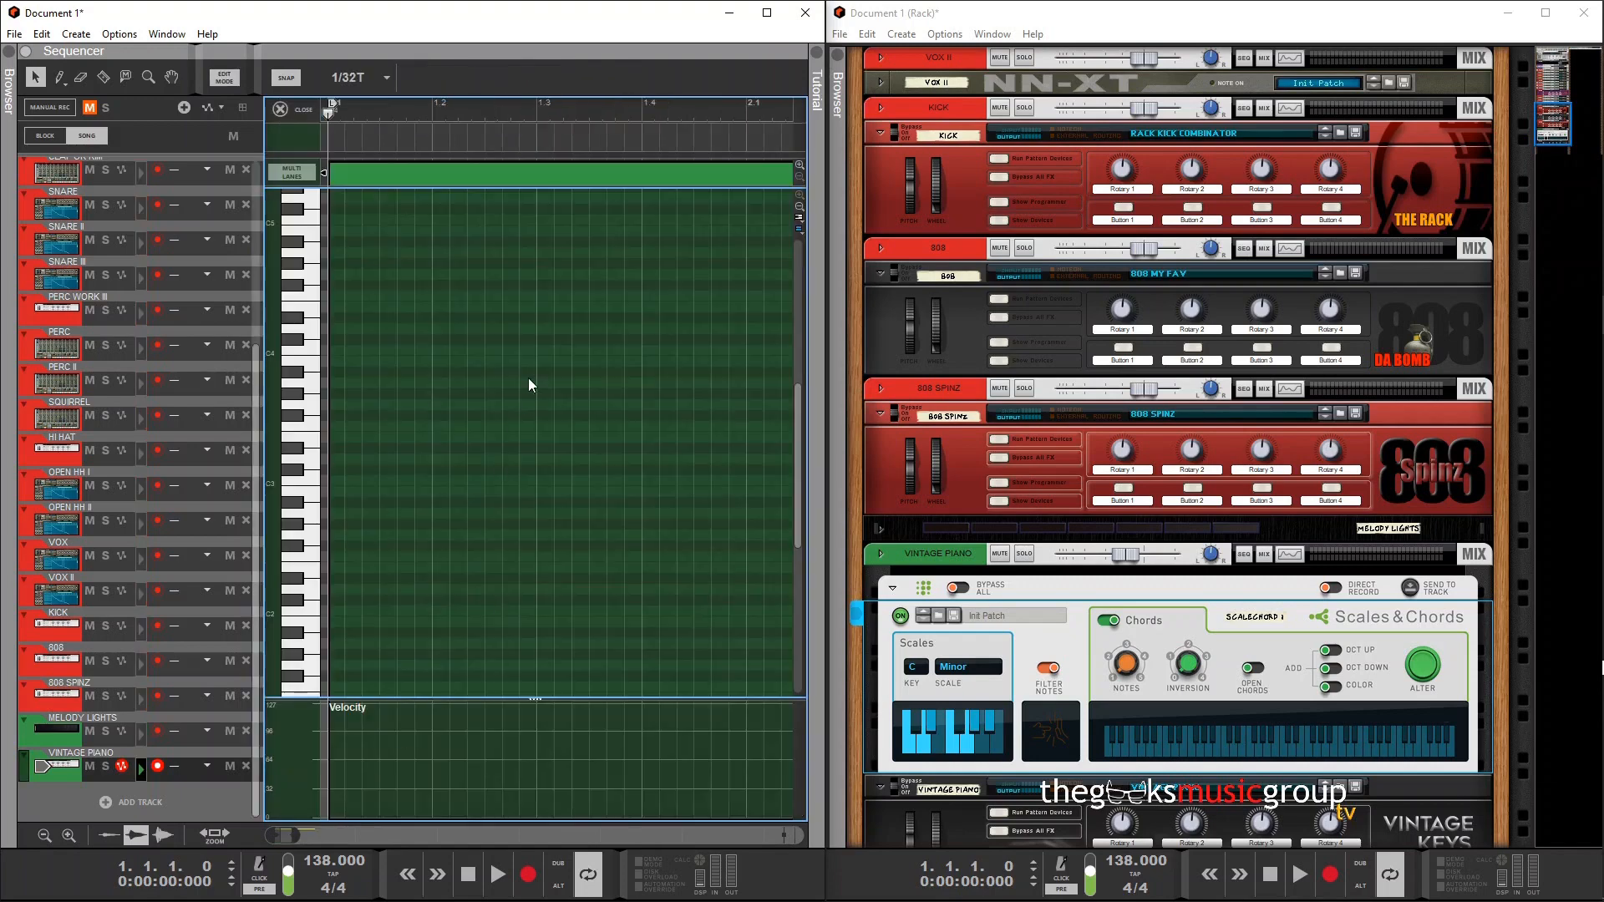
{"action": "left_click", "coordinate": [767, 12]}
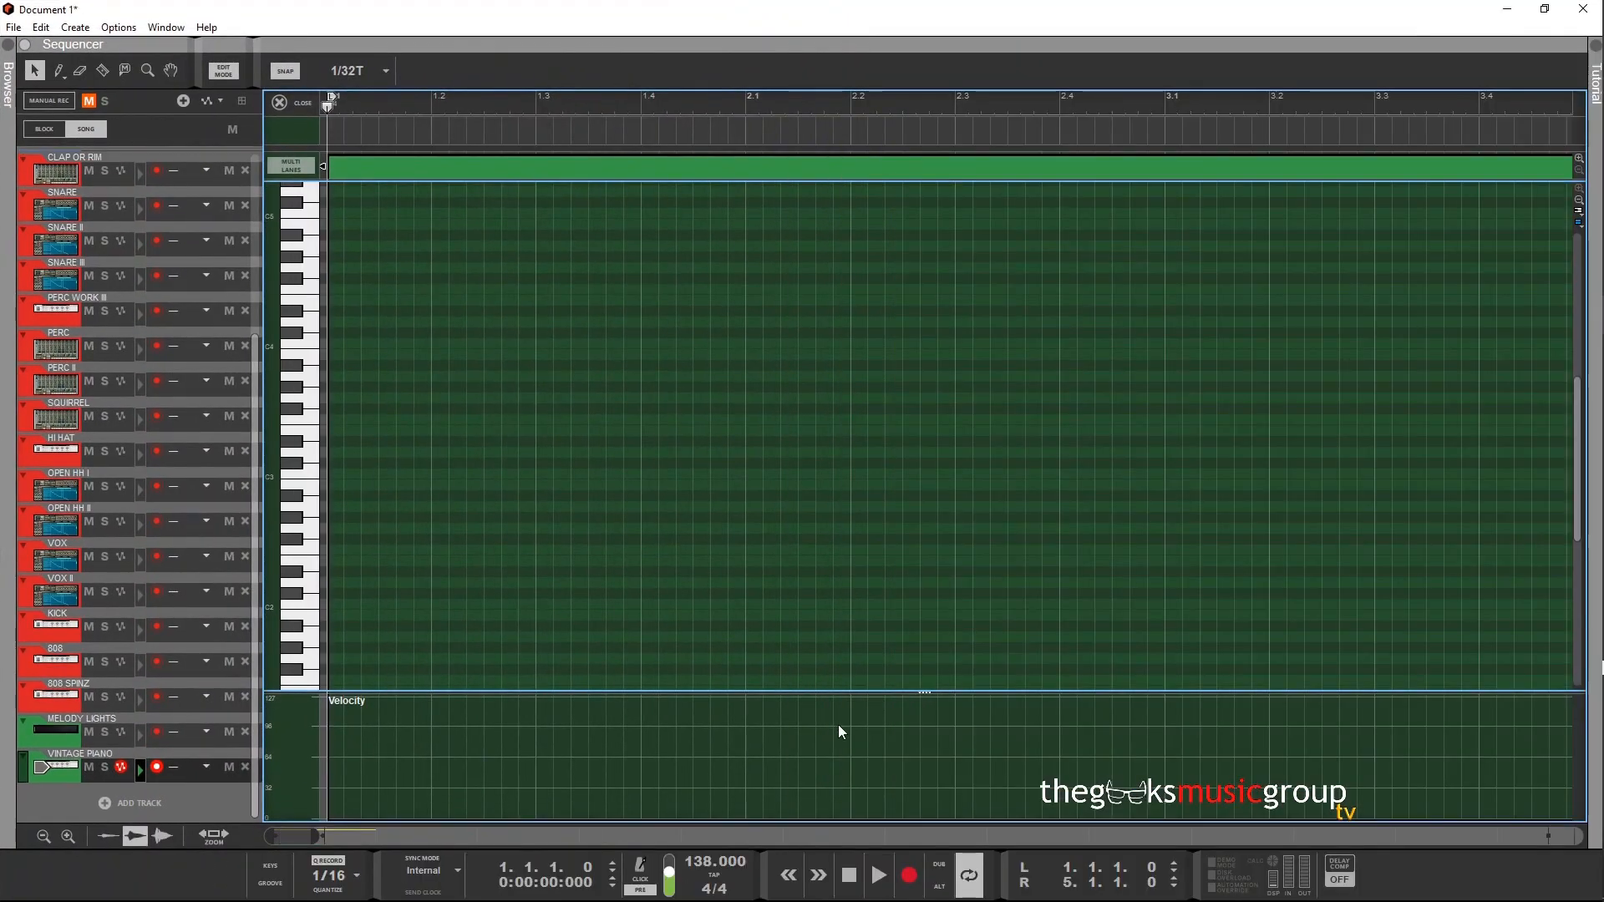
{"action": "left_click_drag", "start_coordinate": [319, 837], "coordinate": [360, 836]}
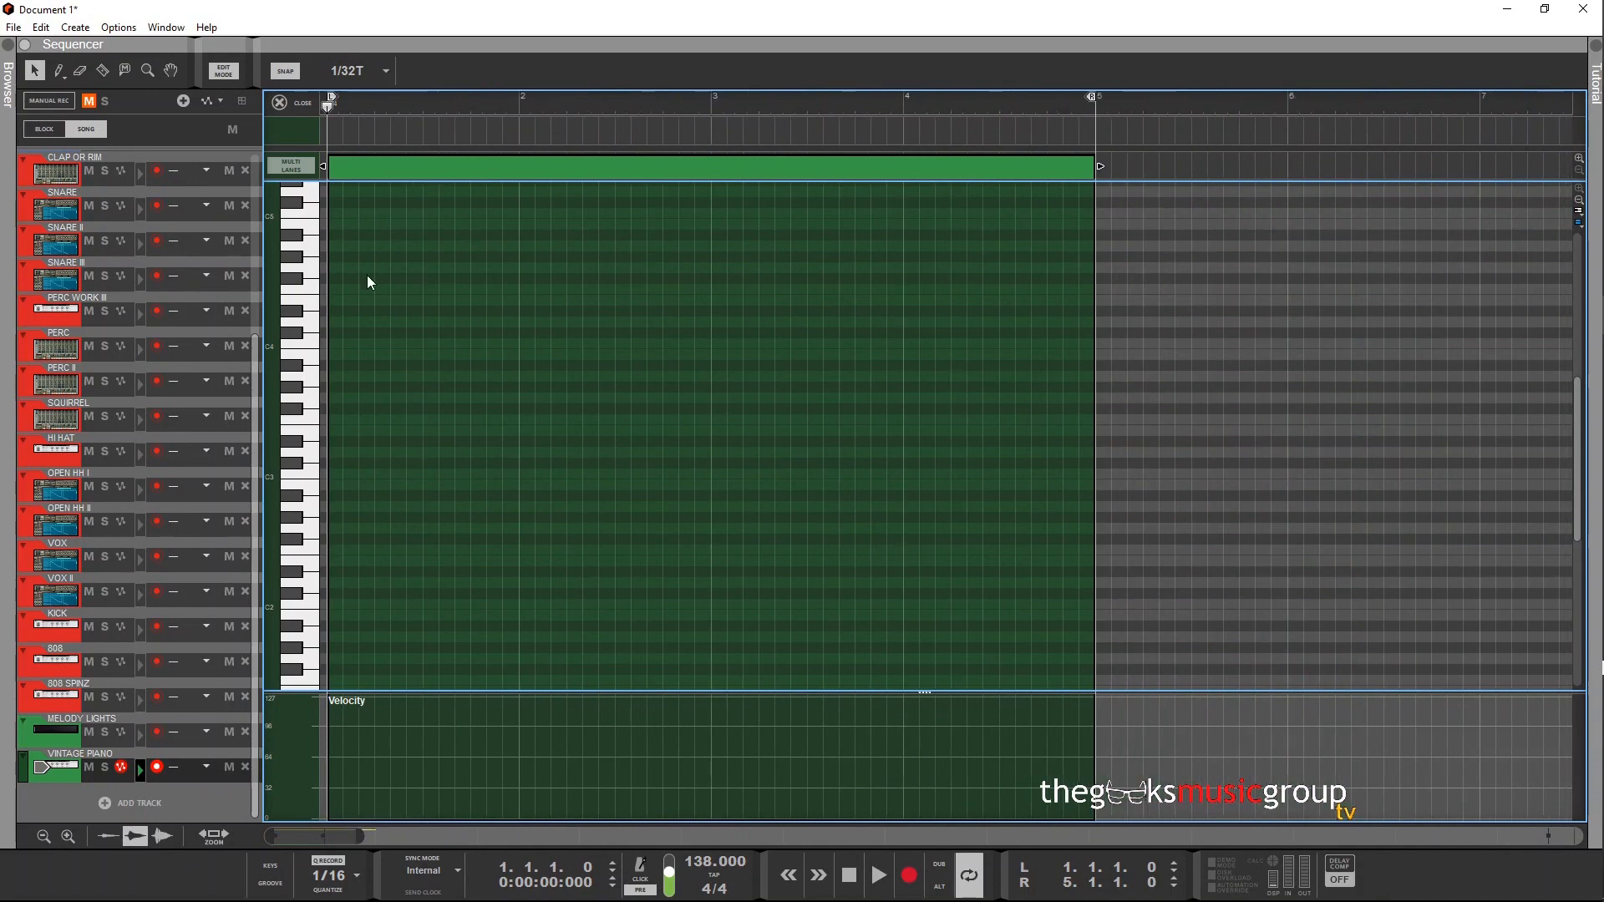
- Set the snap value to 1/8 and draw a one-bar C4 note at the start of the clip
{"action": "left_click", "coordinate": [347, 71]}
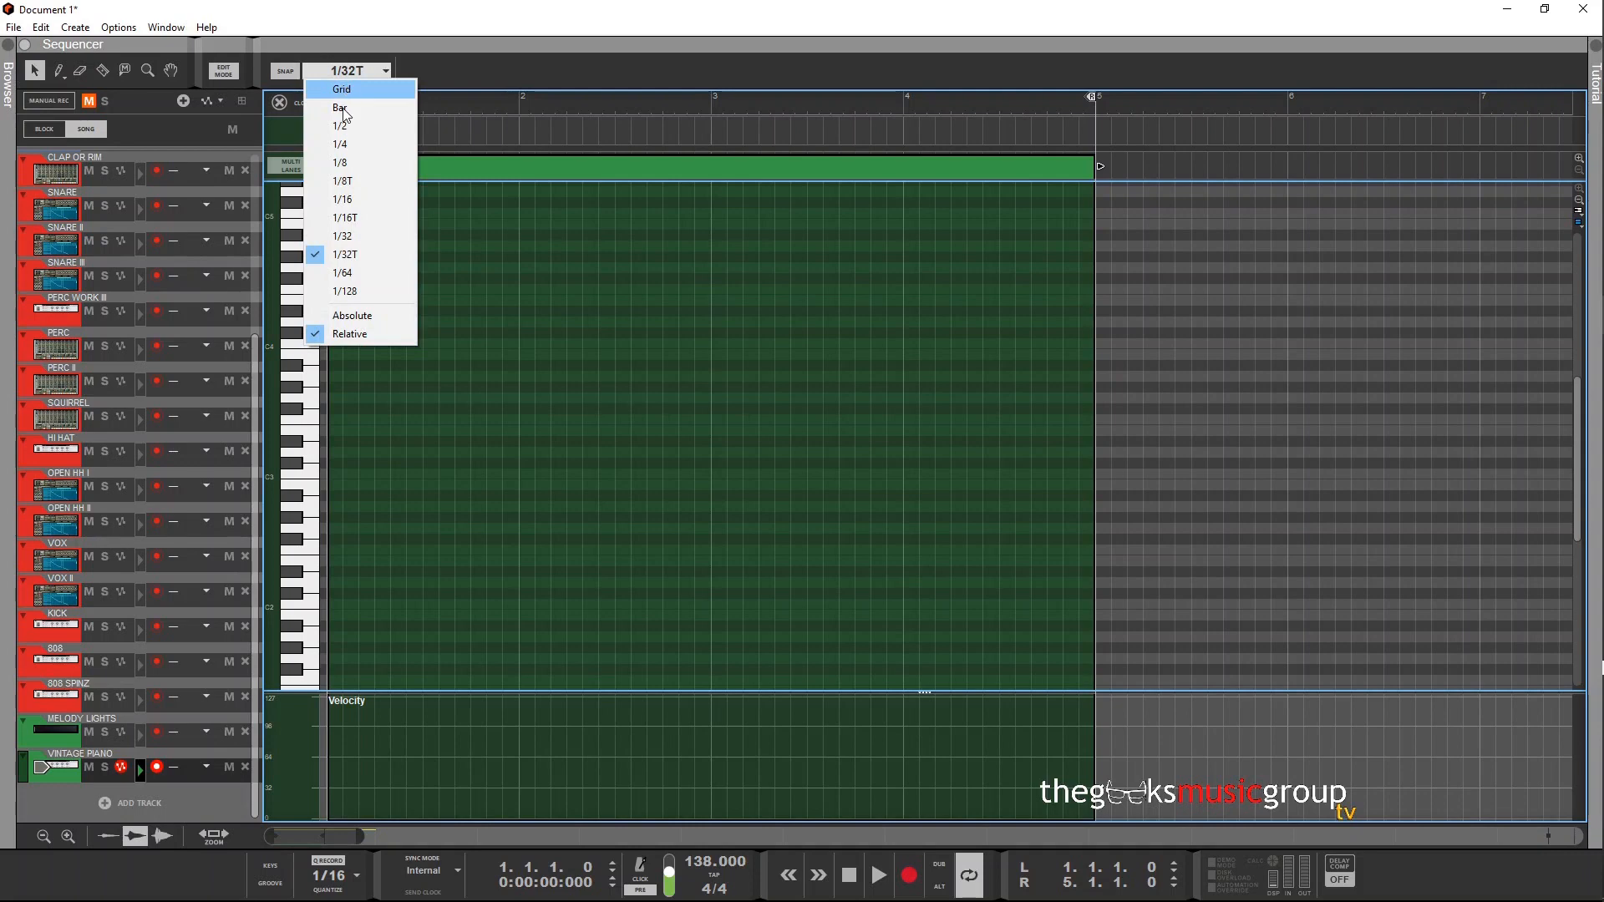
{"action": "left_click", "coordinate": [341, 162]}
{"action": "left_click", "coordinate": [58, 71]}
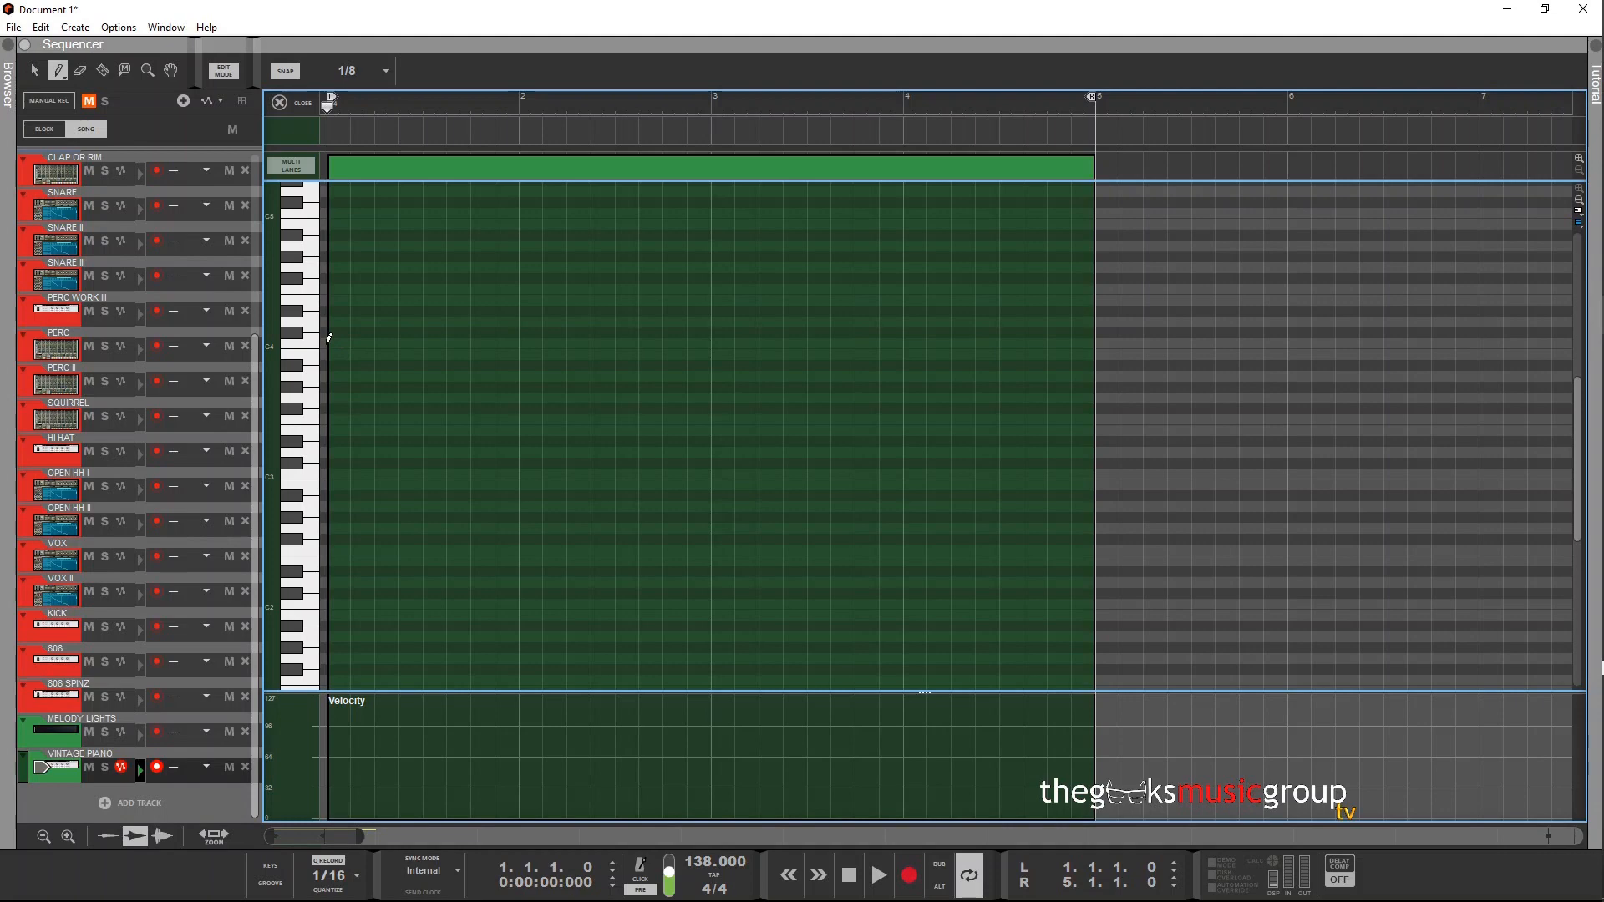
{"action": "left_click_drag", "start_coordinate": [330, 342], "coordinate": [519, 334]}
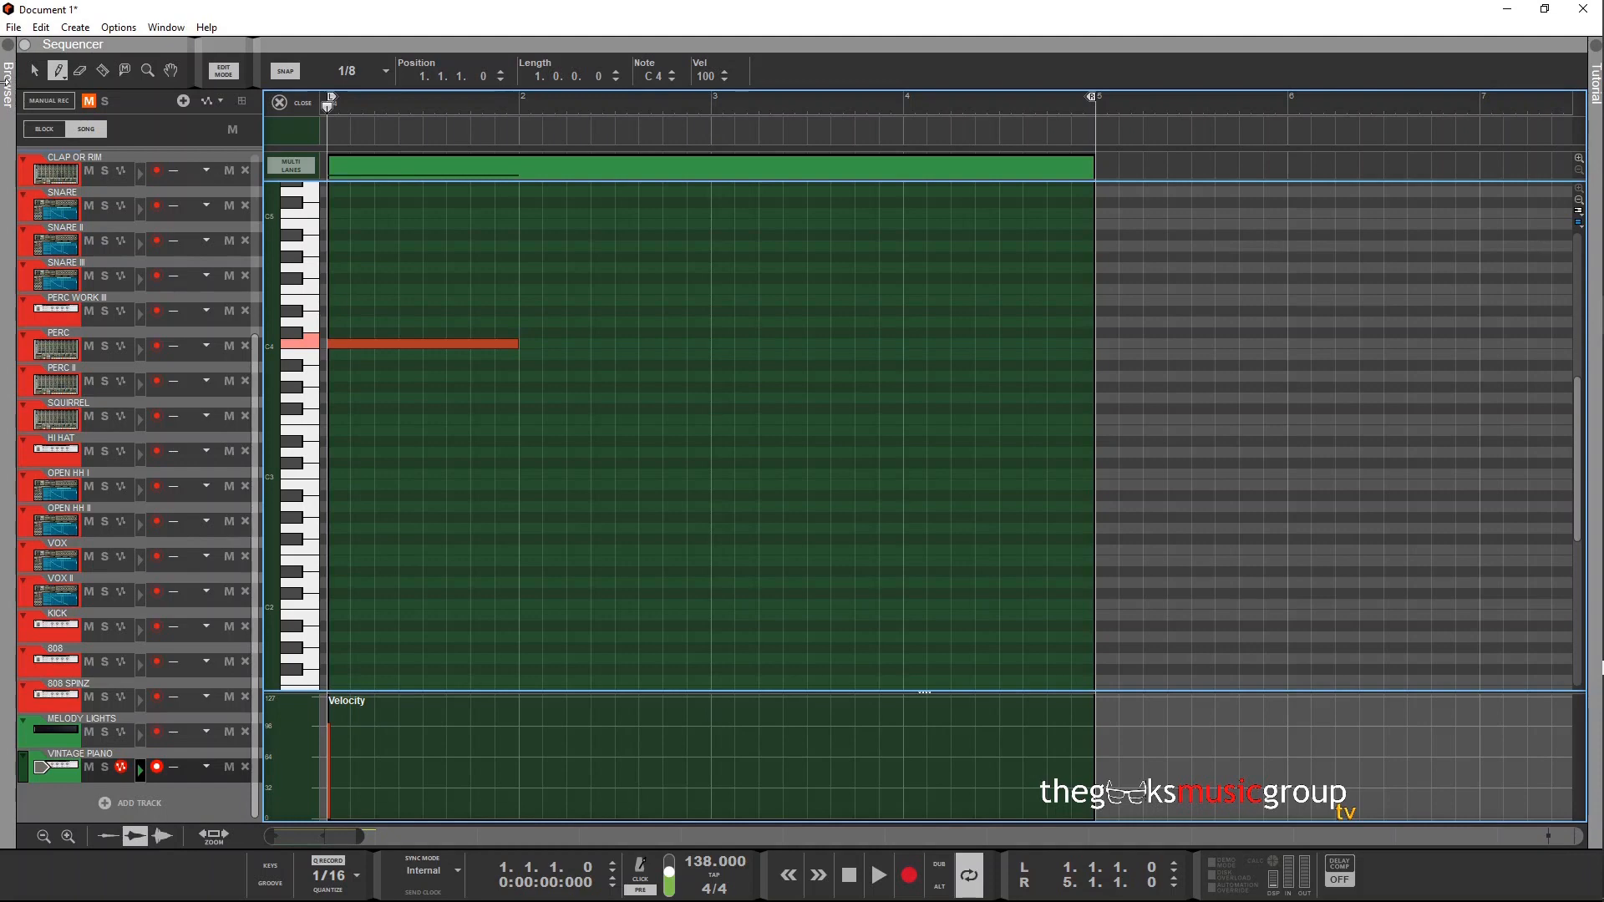
- Duplicate the C4 note onto D#4 and G4 in bar 1 to form a C minor chord, and play it back
{"action": "left_click", "coordinate": [33, 71]}
{"action": "left_click_drag", "start_coordinate": [379, 343], "coordinate": [387, 311]}
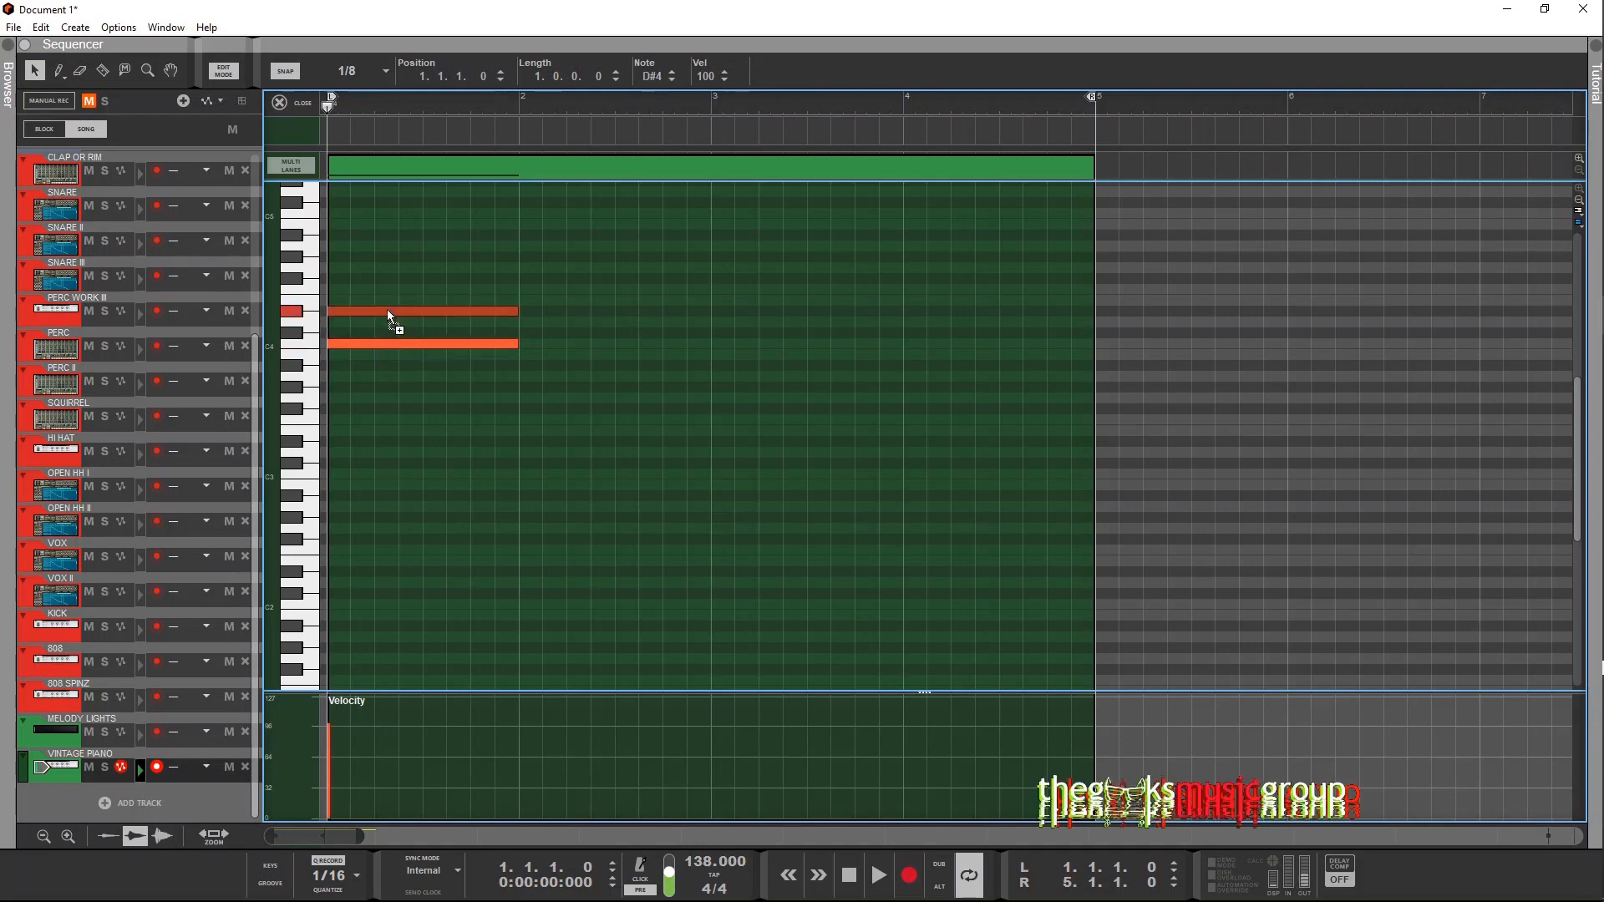
{"action": "left_click_drag", "start_coordinate": [388, 311], "coordinate": [389, 269]}
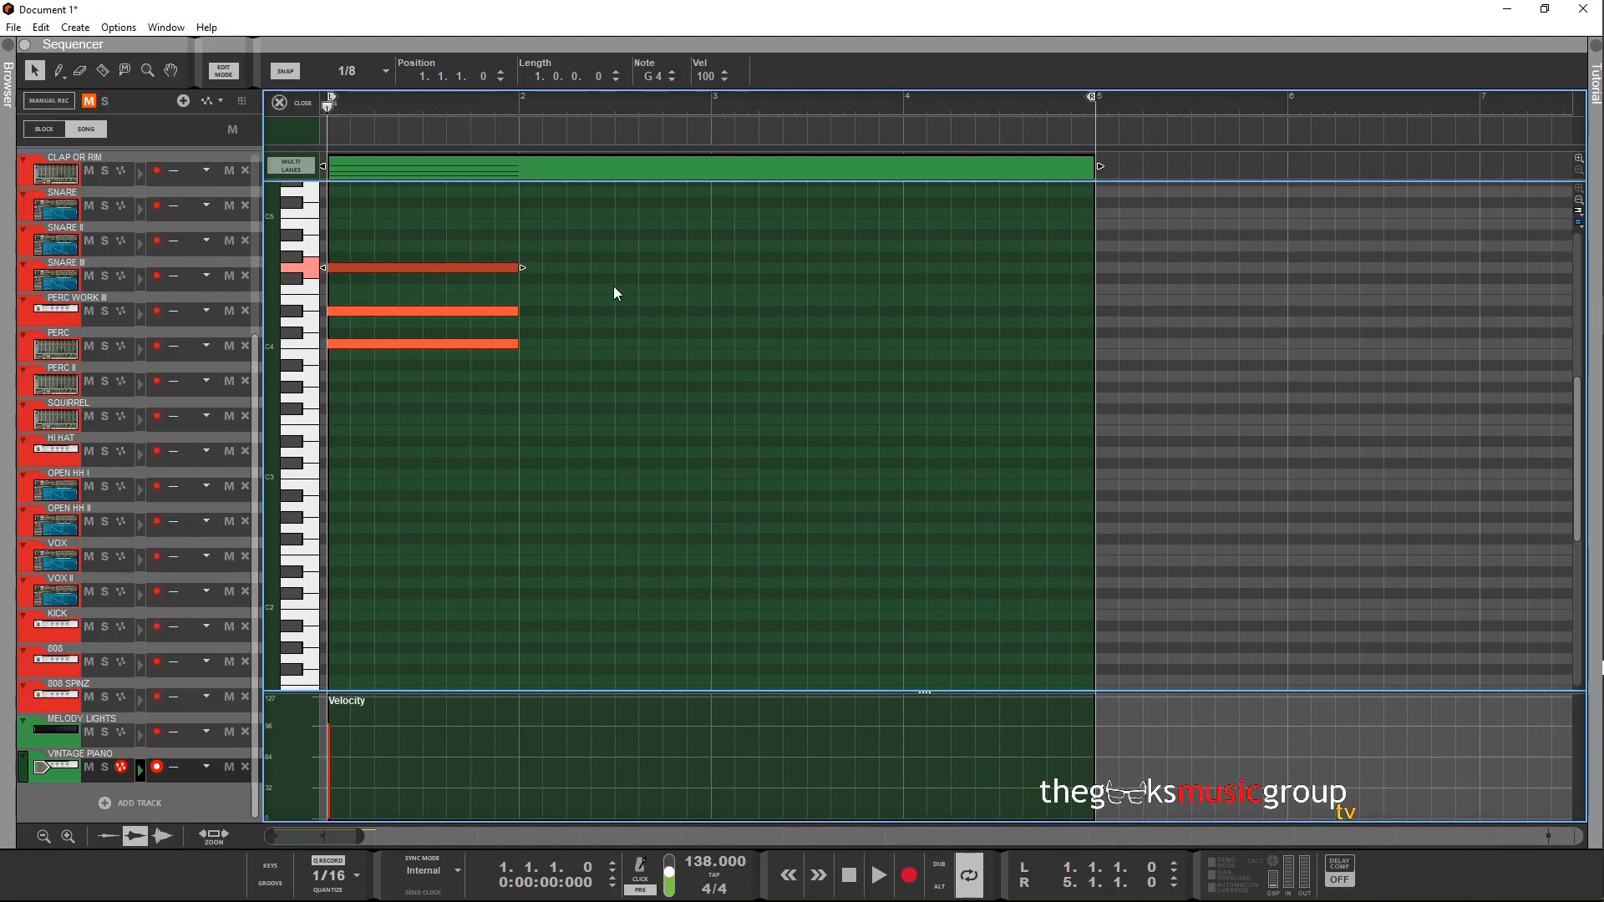
{"action": "key", "text": "space"}
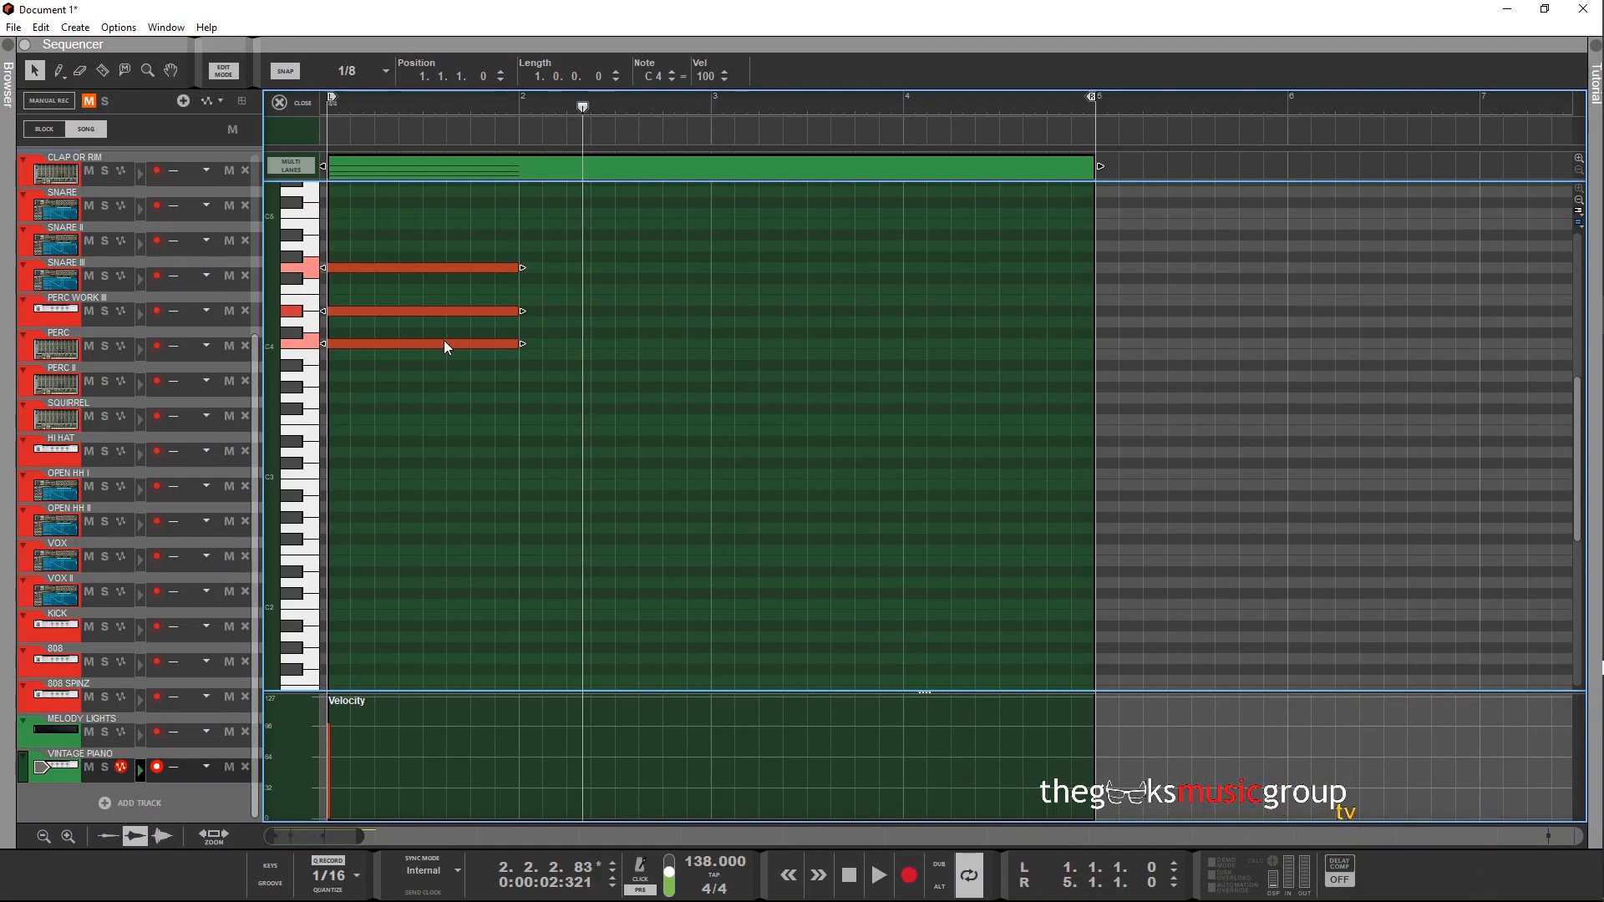
- Mute the D#4 and G4 notes in bar 1 and play the clip from the start
{"action": "left_click_drag", "start_coordinate": [469, 230], "coordinate": [461, 321]}
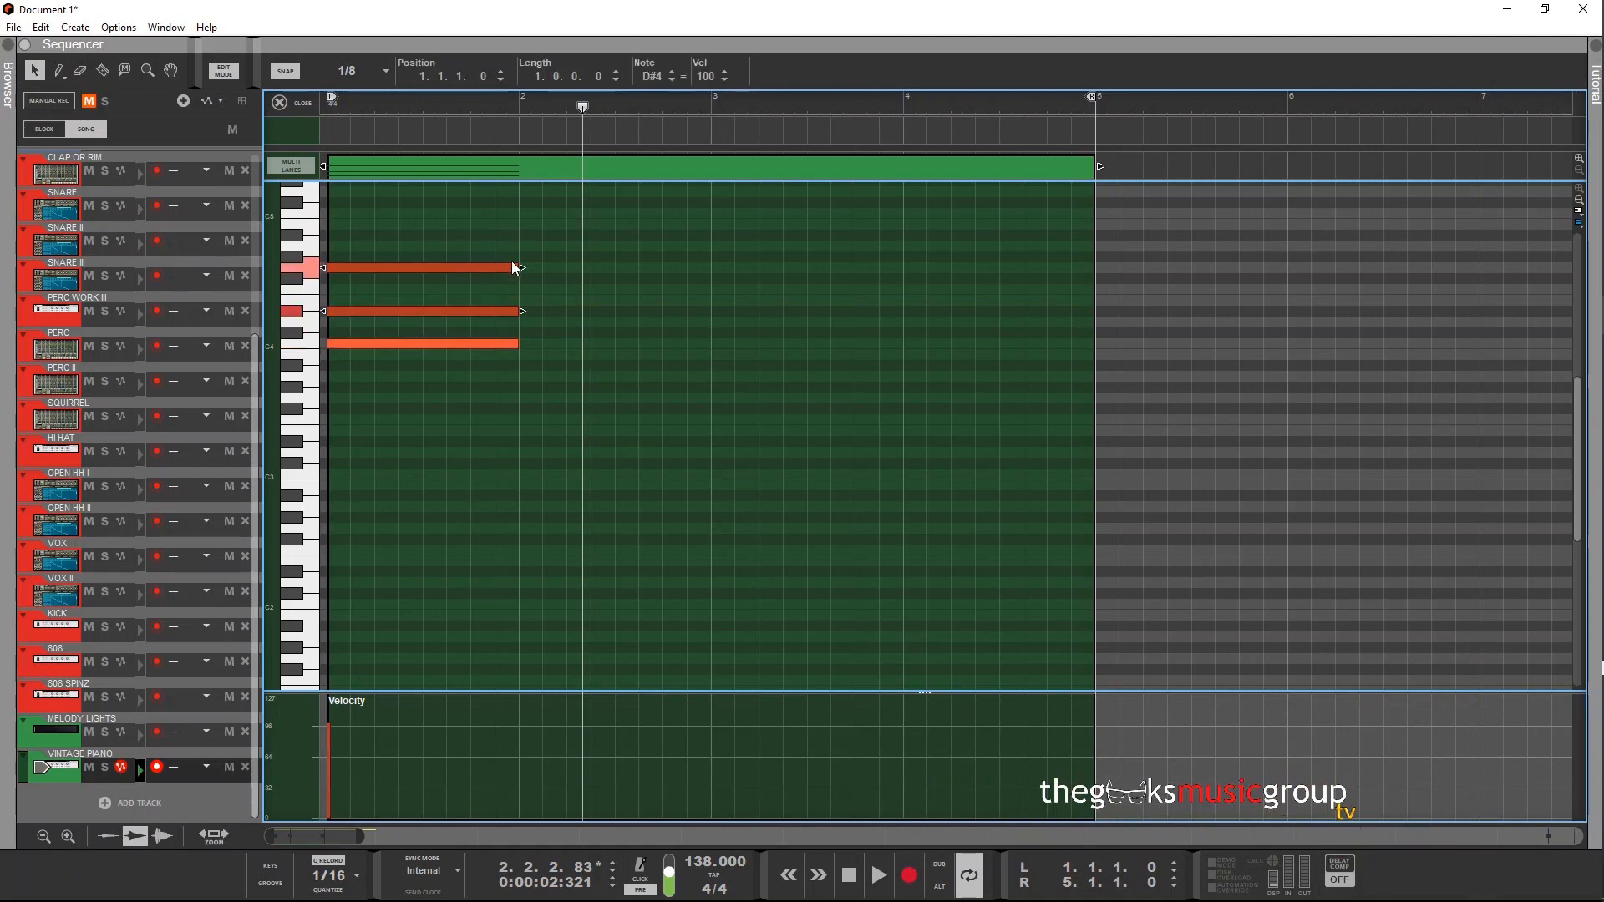
{"action": "left_click_drag", "start_coordinate": [512, 263], "coordinate": [512, 263]}
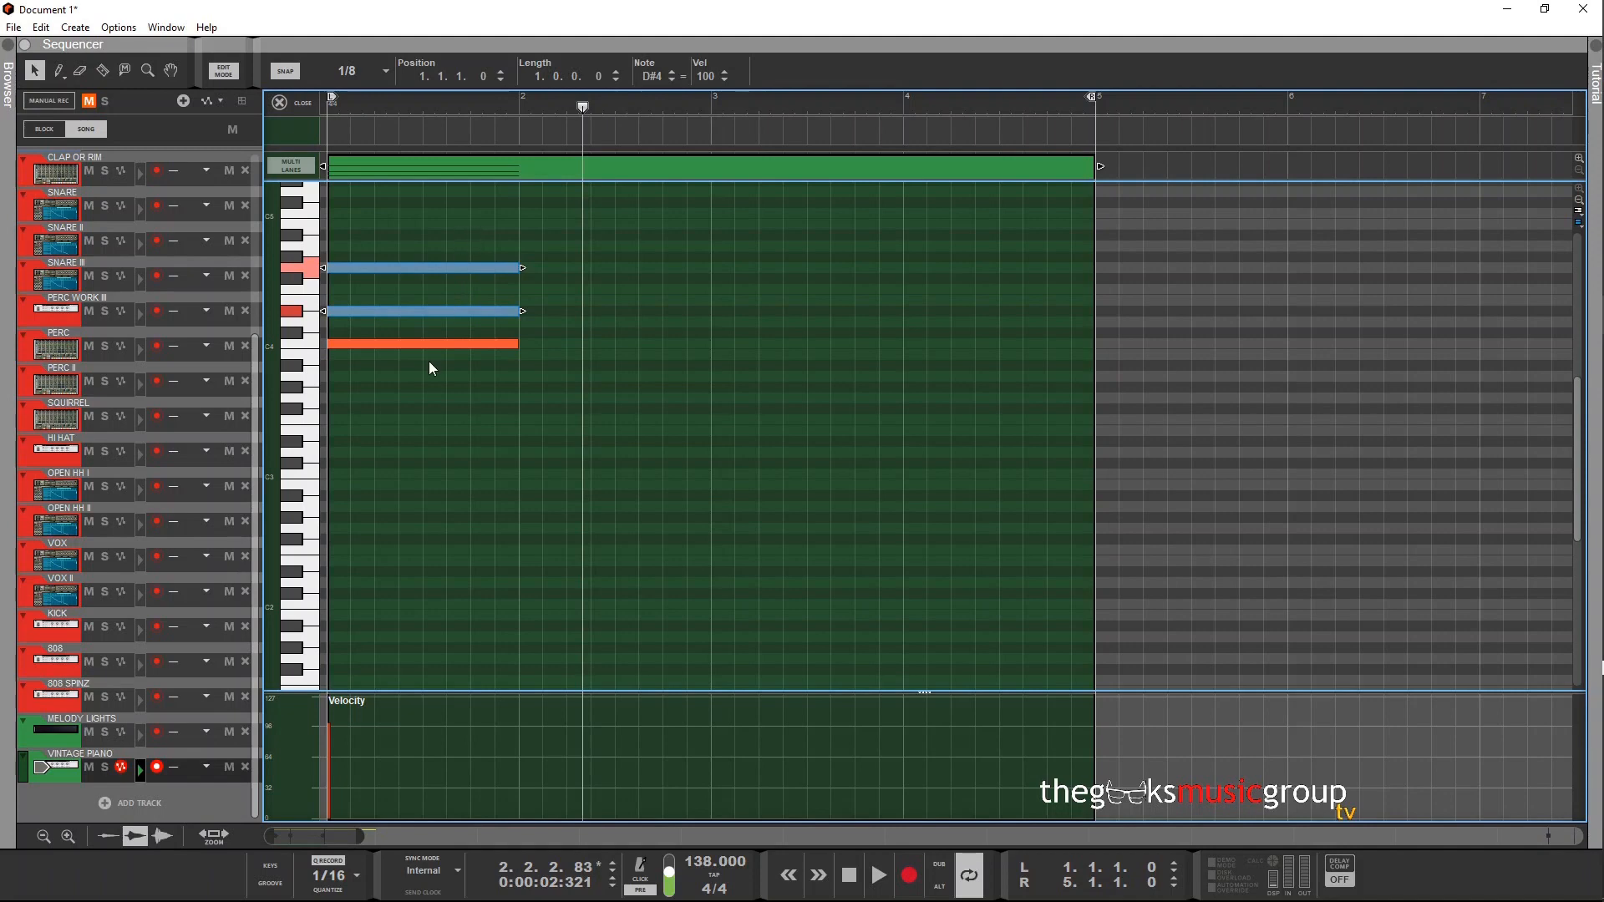
{"action": "key", "text": "shift+Return"}
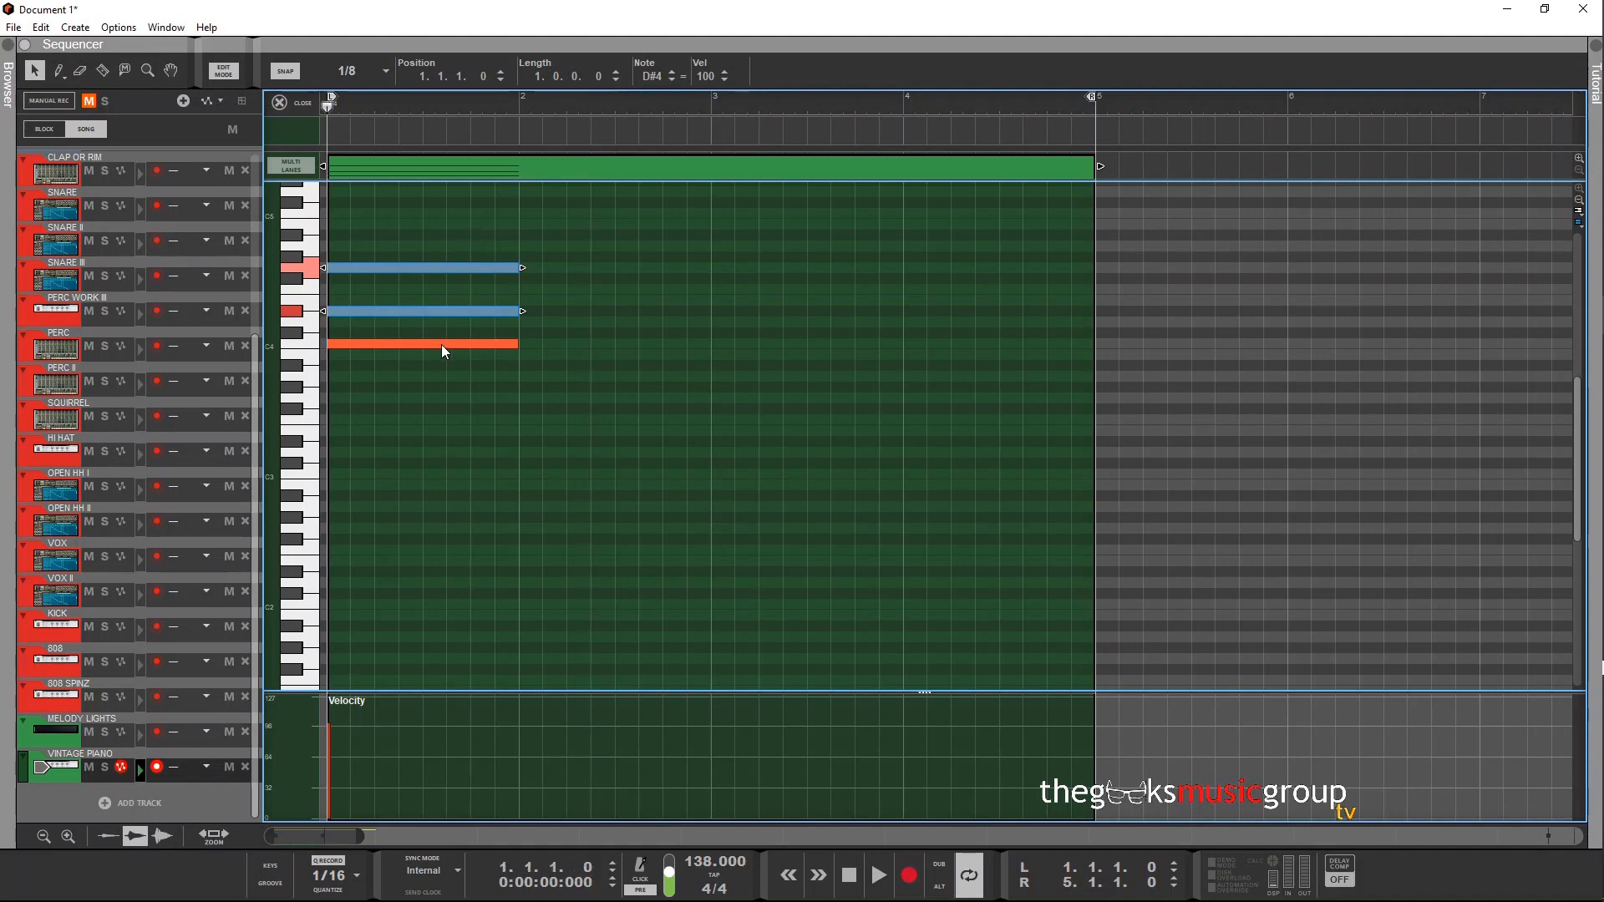
{"action": "key", "text": "space"}
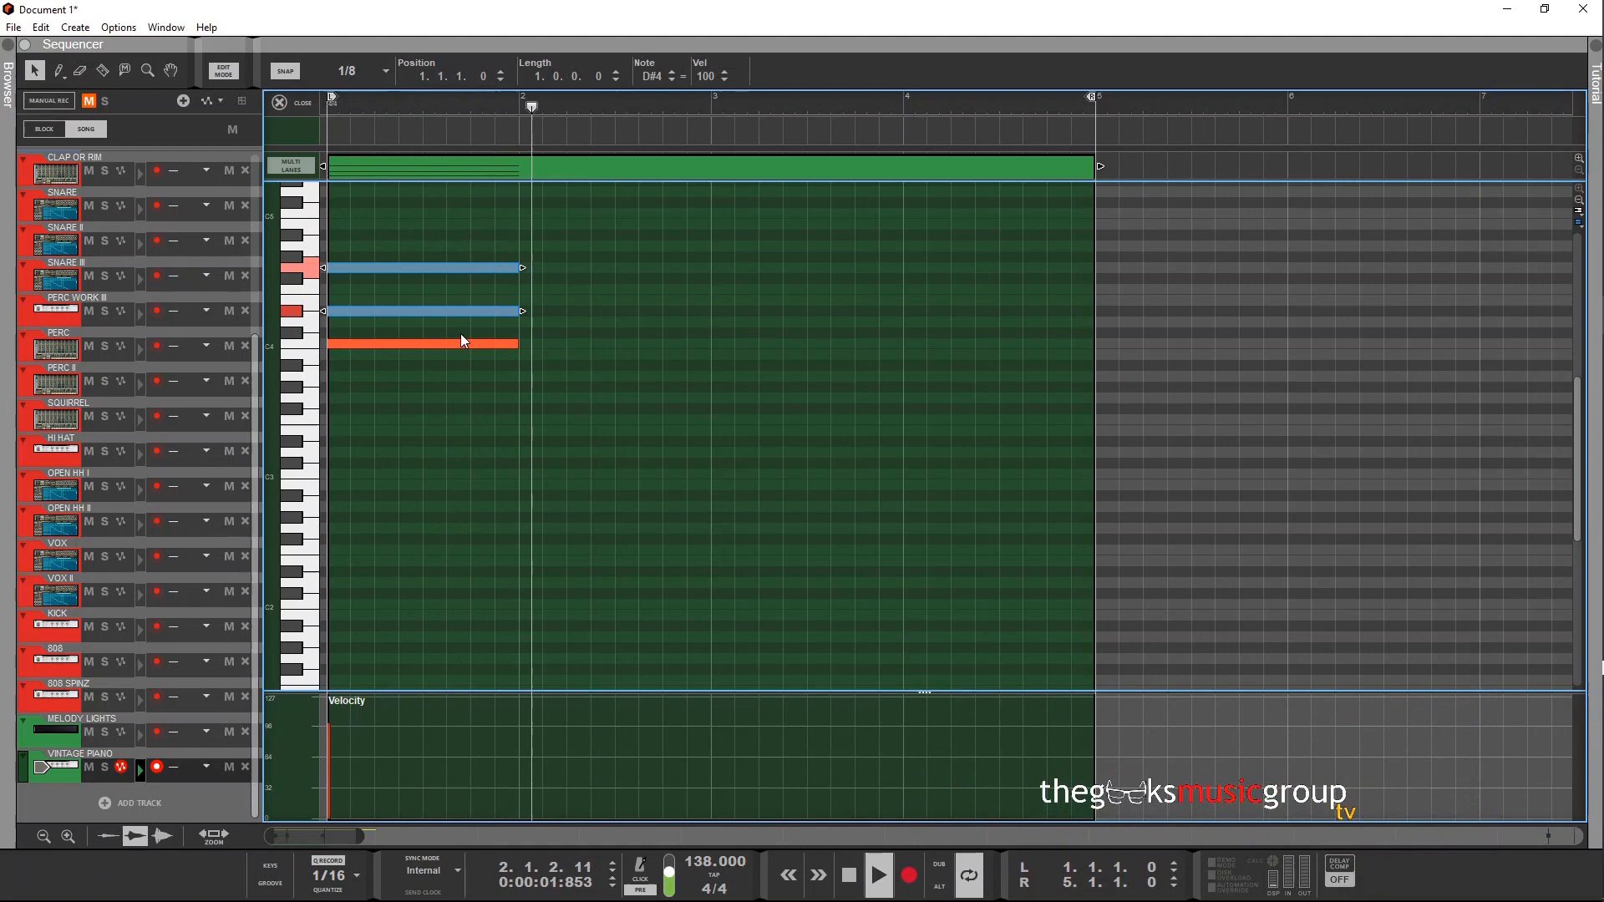
{"action": "key", "text": "space"}
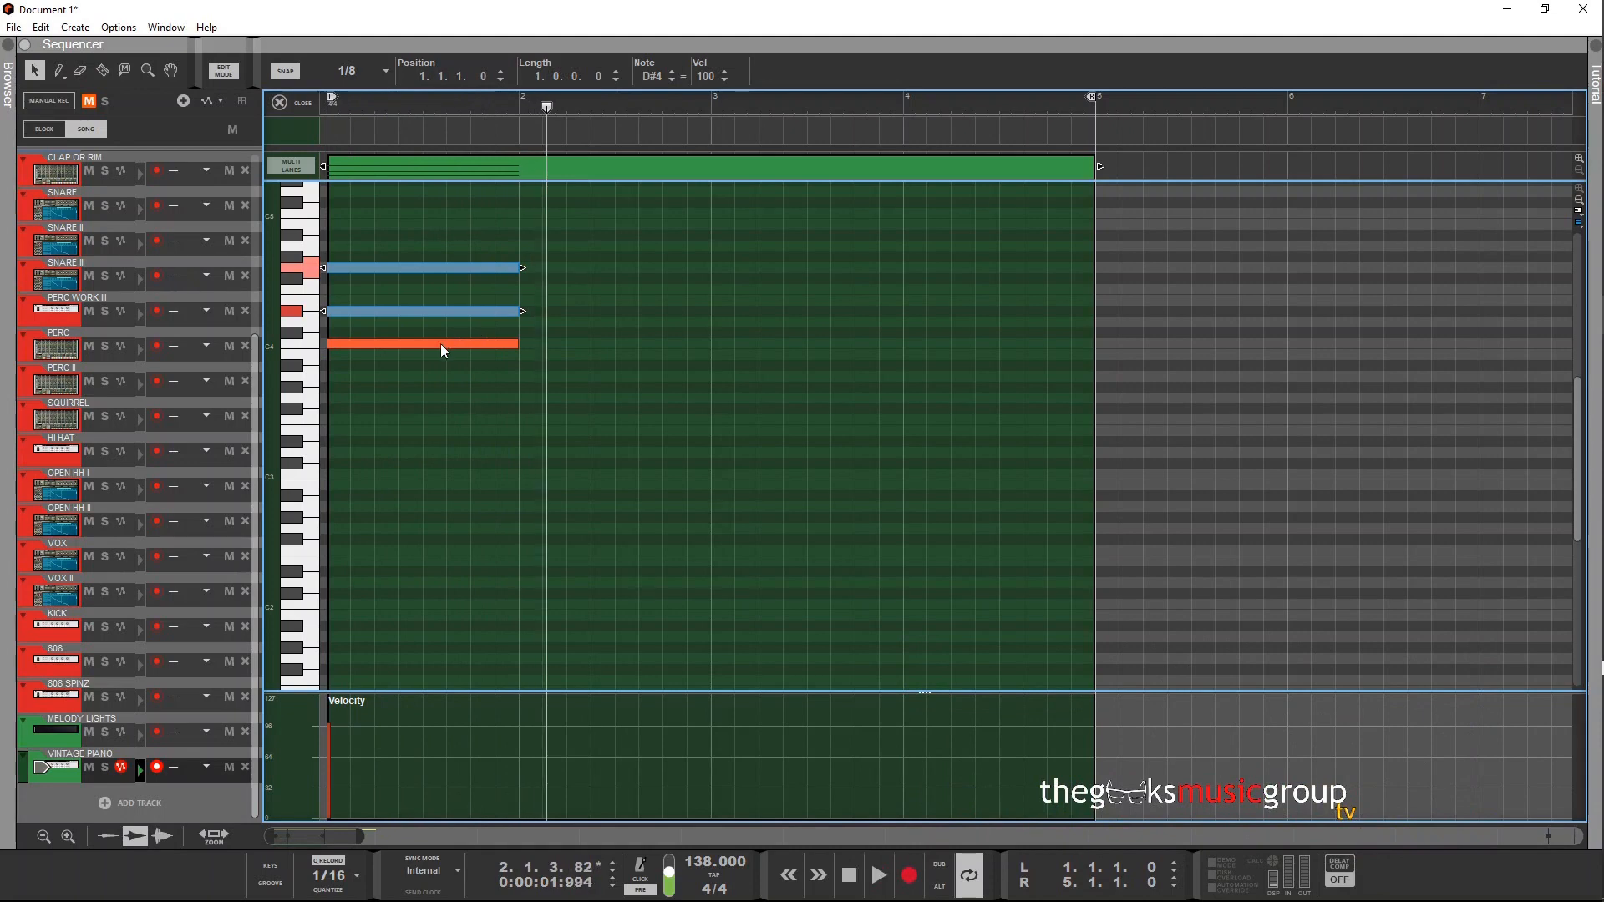
- Duplicate the bar 1 chord notes into bar 2 with the root on F3, and play the result
{"action": "left_click_drag", "start_coordinate": [443, 342], "coordinate": [631, 416]}
{"action": "key", "text": "space"}
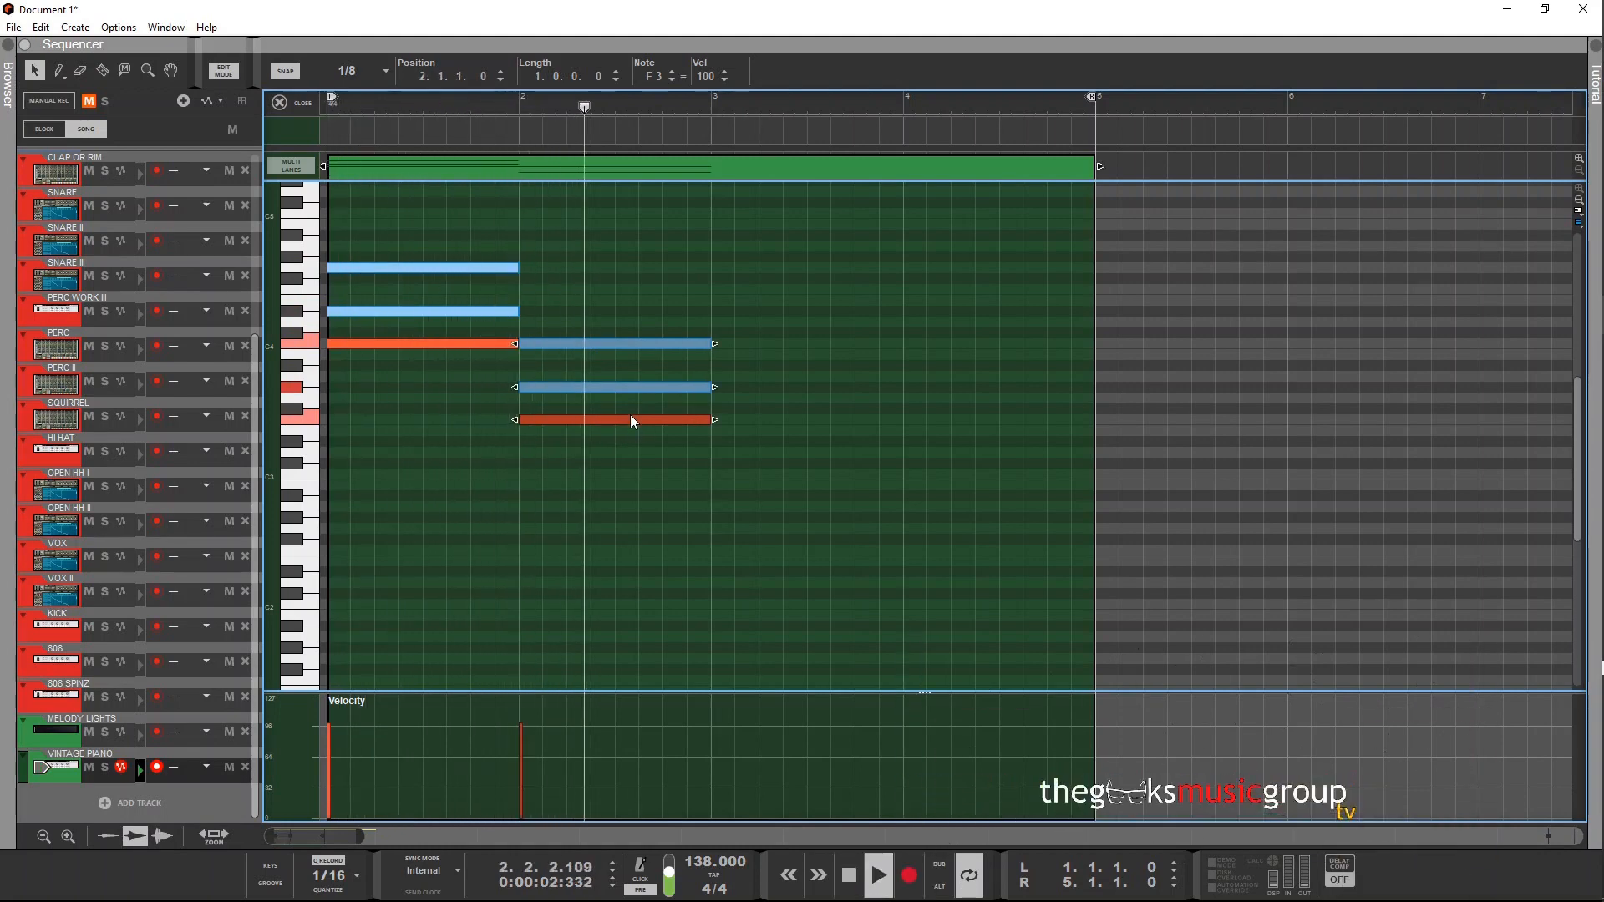
{"action": "key", "text": "space"}
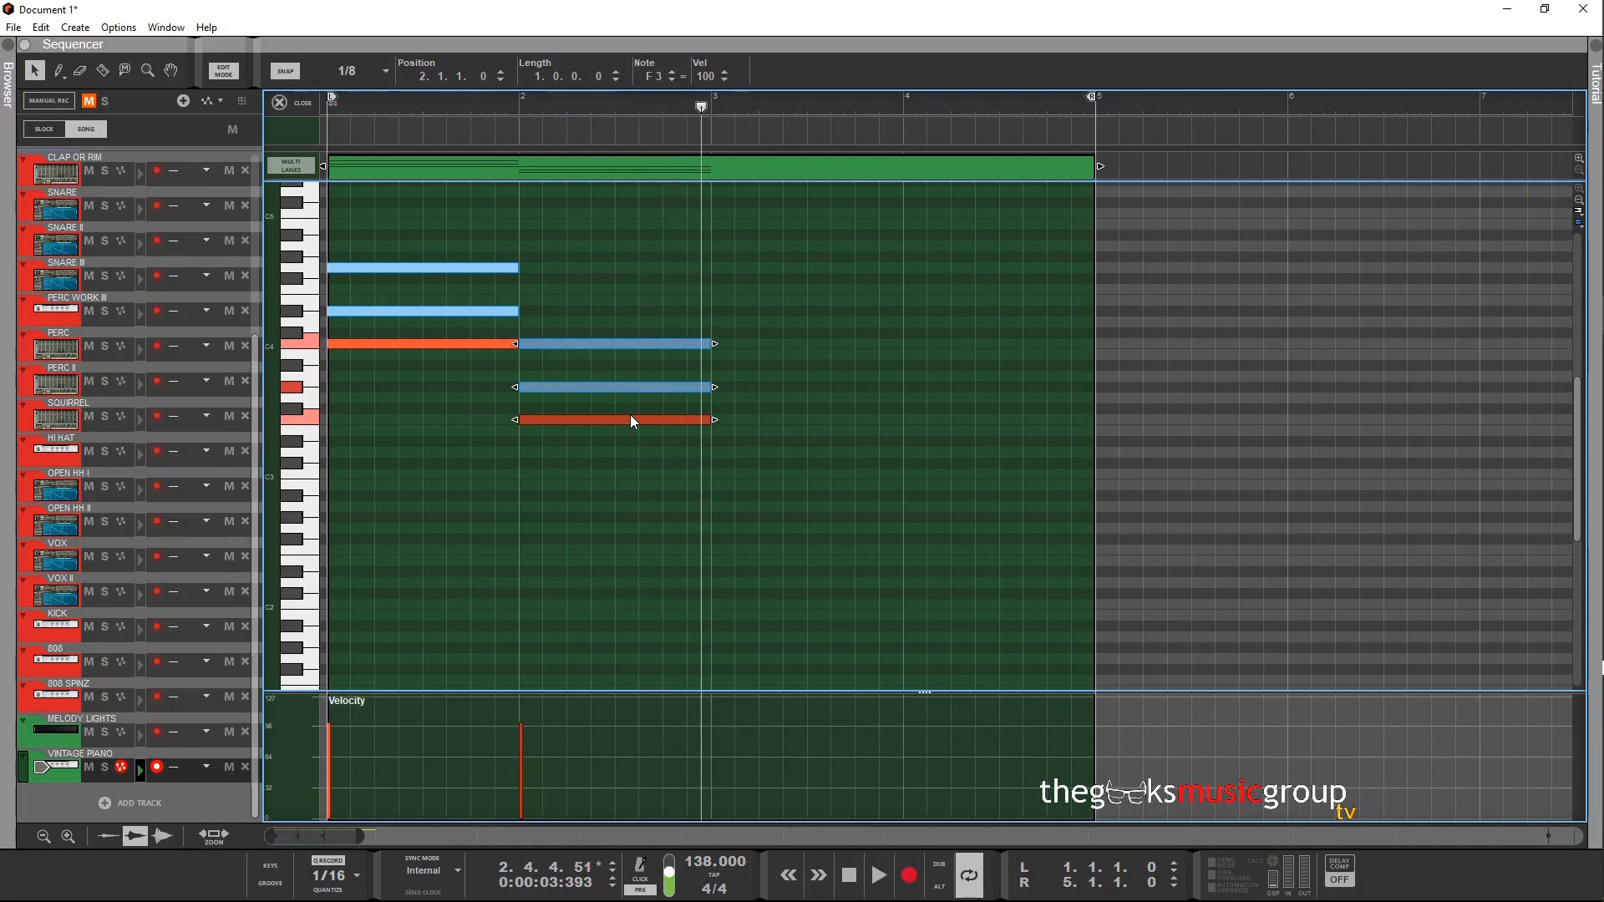
{"action": "left_click", "coordinate": [618, 419]}
{"action": "key", "text": "Delete"}
{"action": "key", "text": "ctrl+z"}
{"action": "left_click_drag", "start_coordinate": [646, 285], "coordinate": [630, 428]}
{"action": "key", "text": "Delete"}
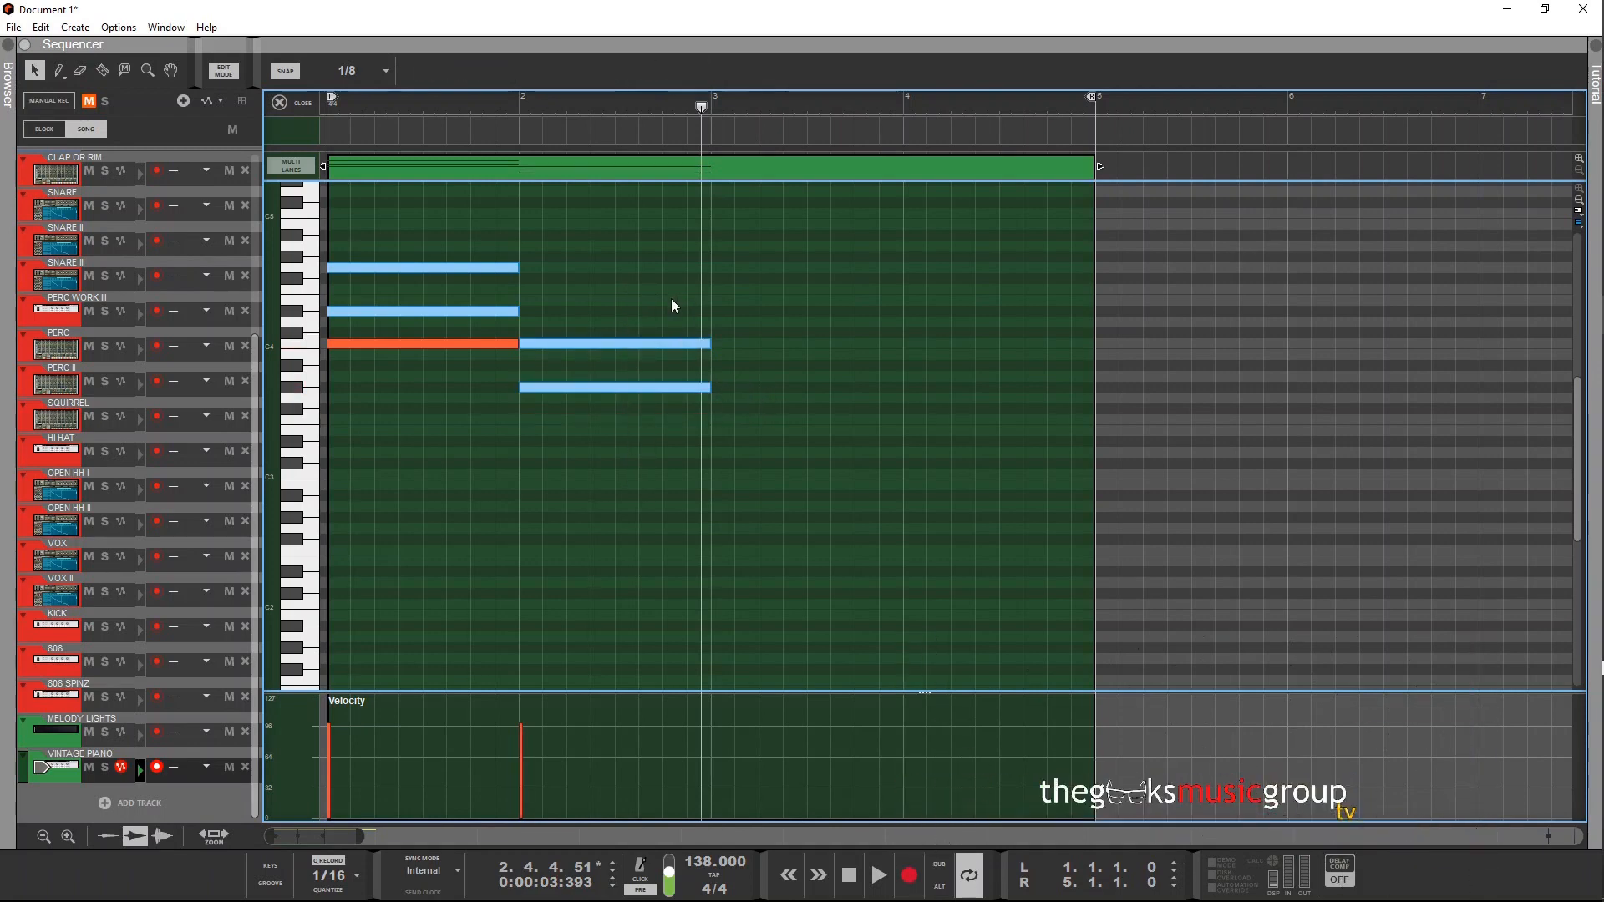
{"action": "key", "text": "ctrl+z"}
- Duplicate the bar 2 chord notes into bar 3 with the root on D3, and play the result
{"action": "left_click_drag", "start_coordinate": [656, 308], "coordinate": [824, 450]}
{"action": "key", "text": "space"}
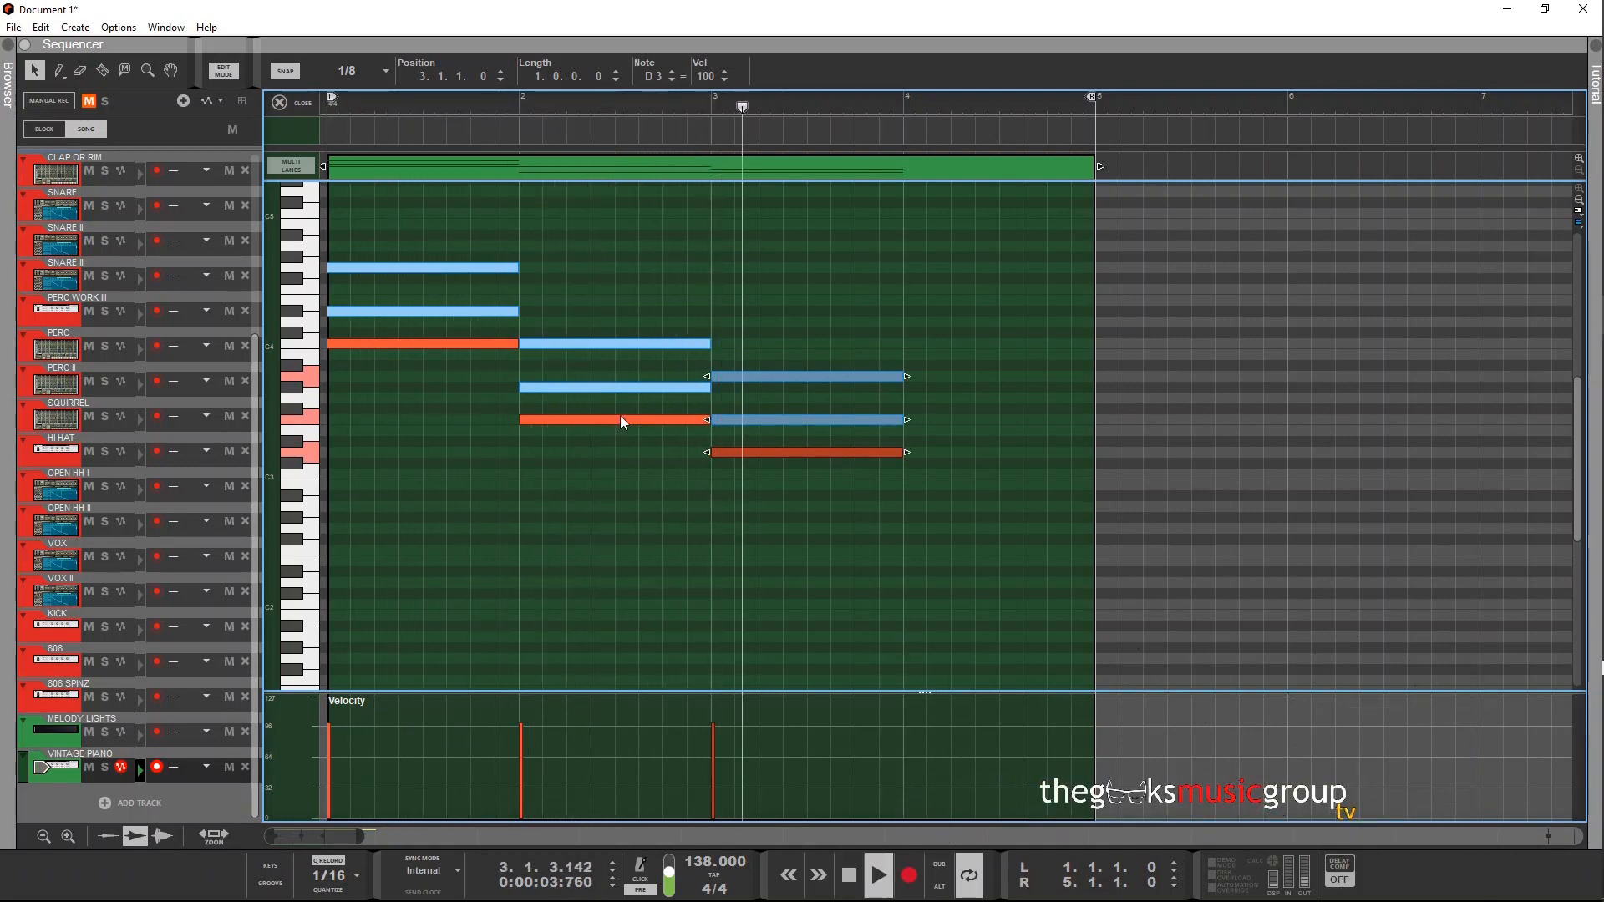
{"action": "key", "text": "space"}
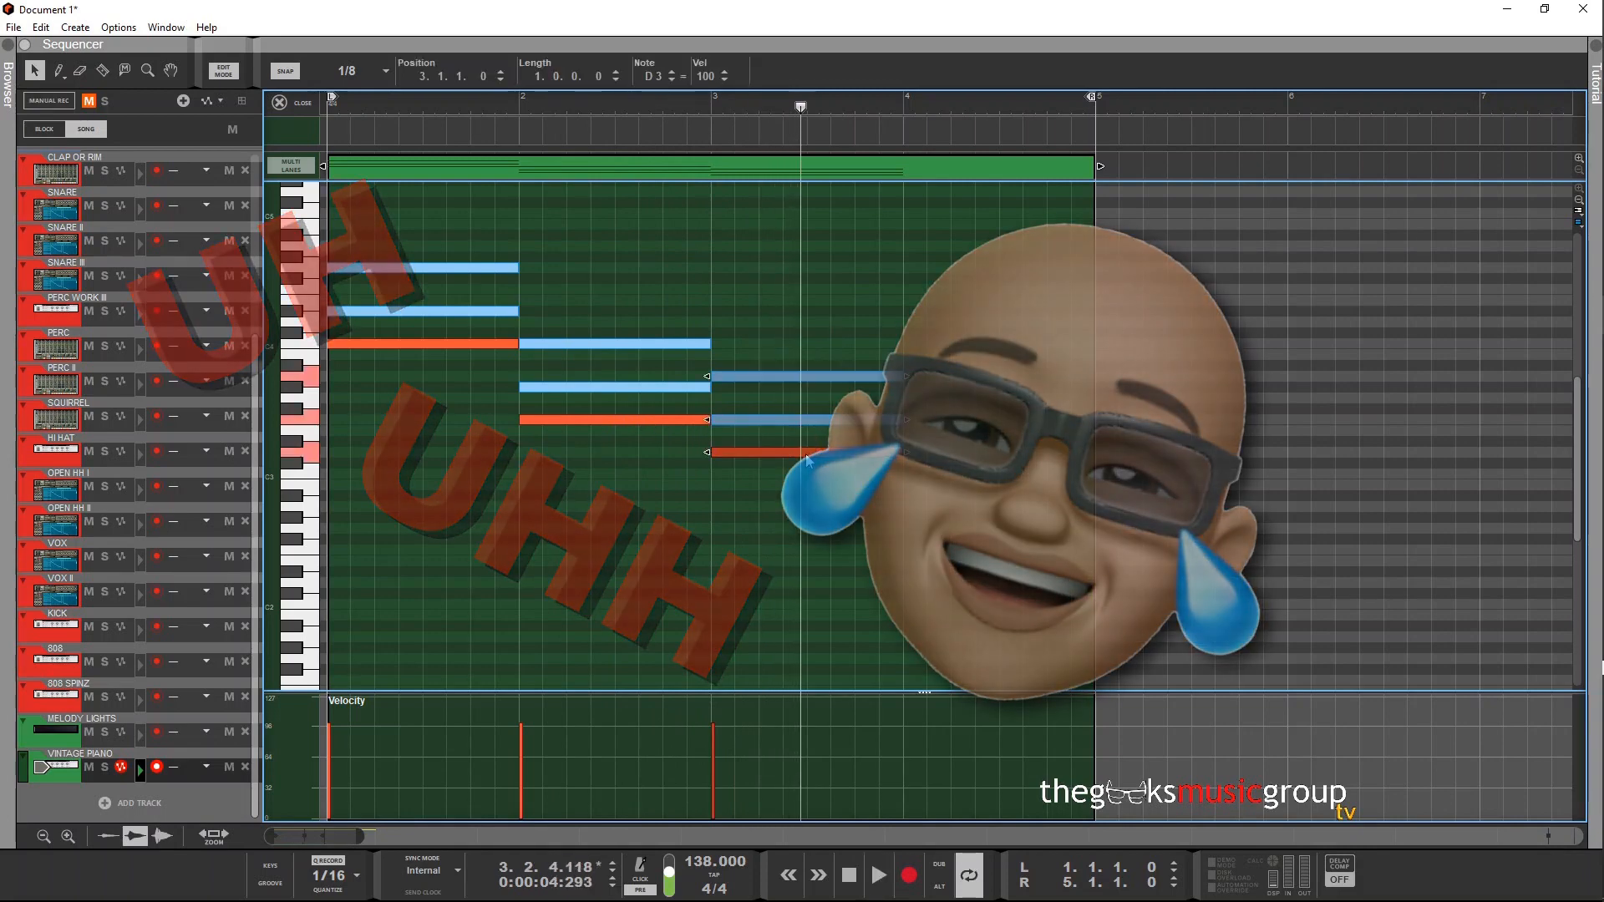
- Move the bar 3 chord notes up so the root sits on A#3, and play the progression
{"action": "left_click_drag", "start_coordinate": [810, 450], "coordinate": [814, 362]}
{"action": "left_click", "coordinate": [795, 424]}
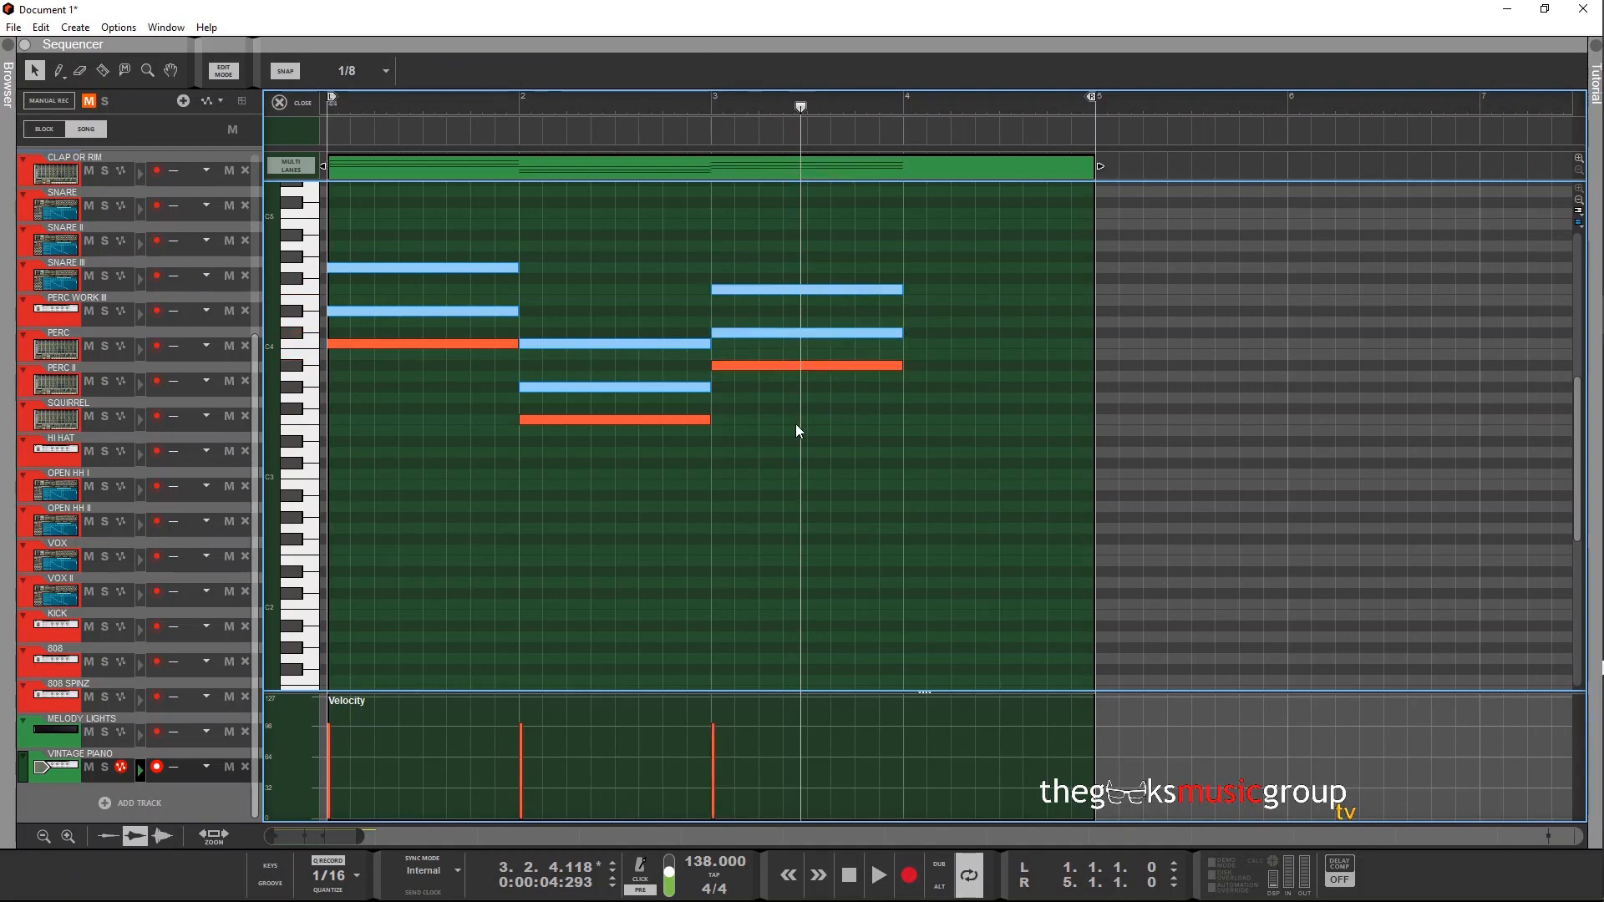
{"action": "key", "text": "space"}
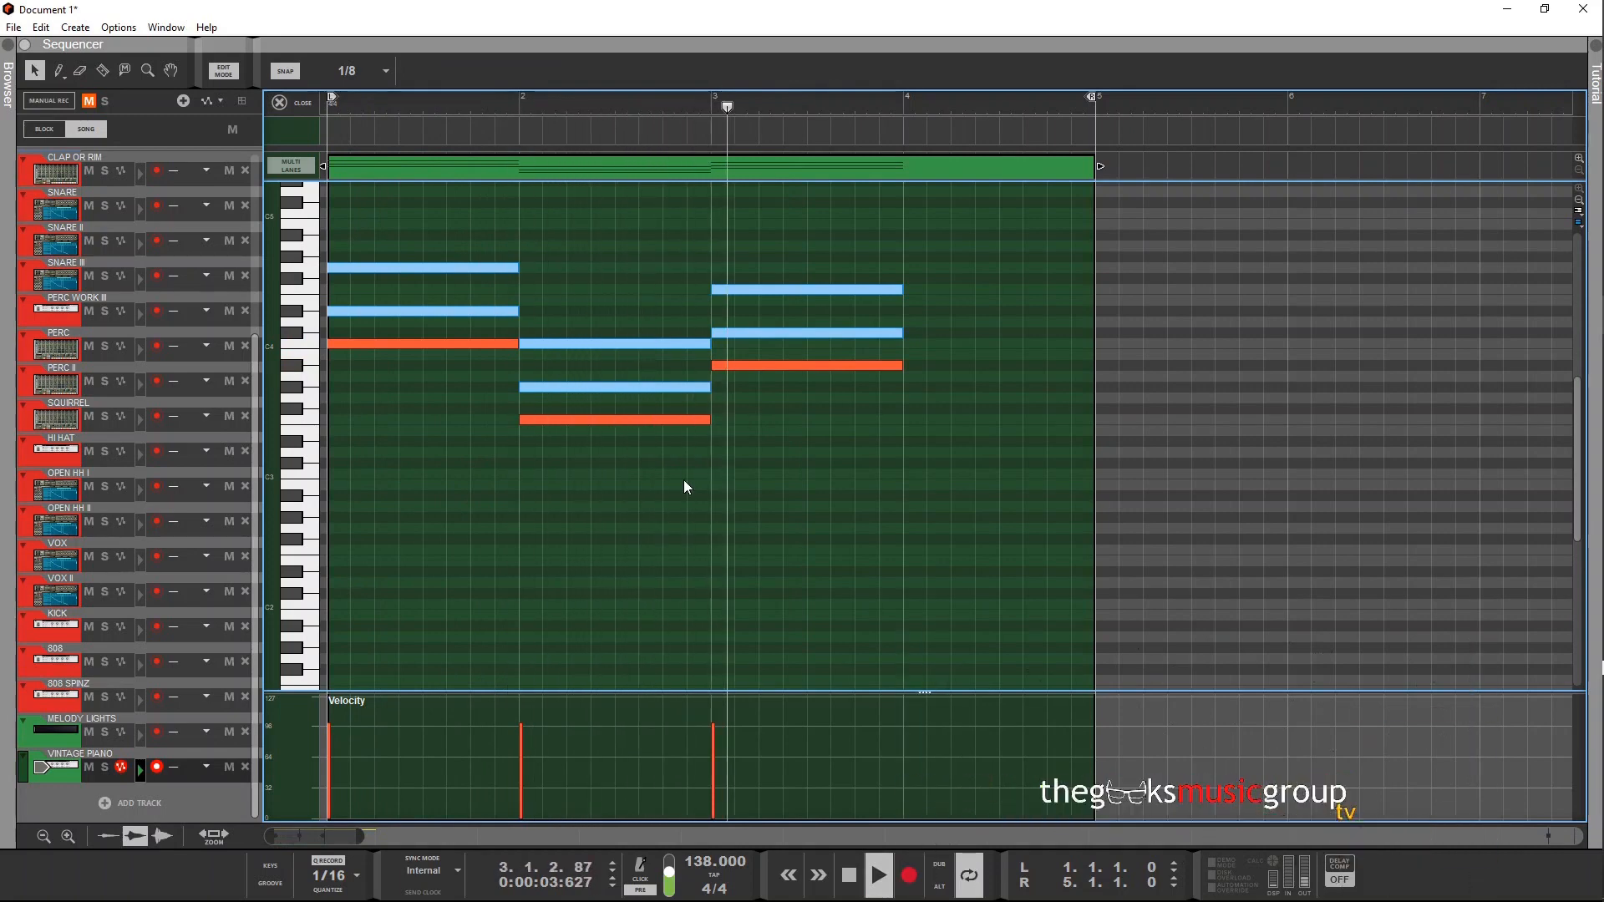
{"action": "key", "text": "space"}
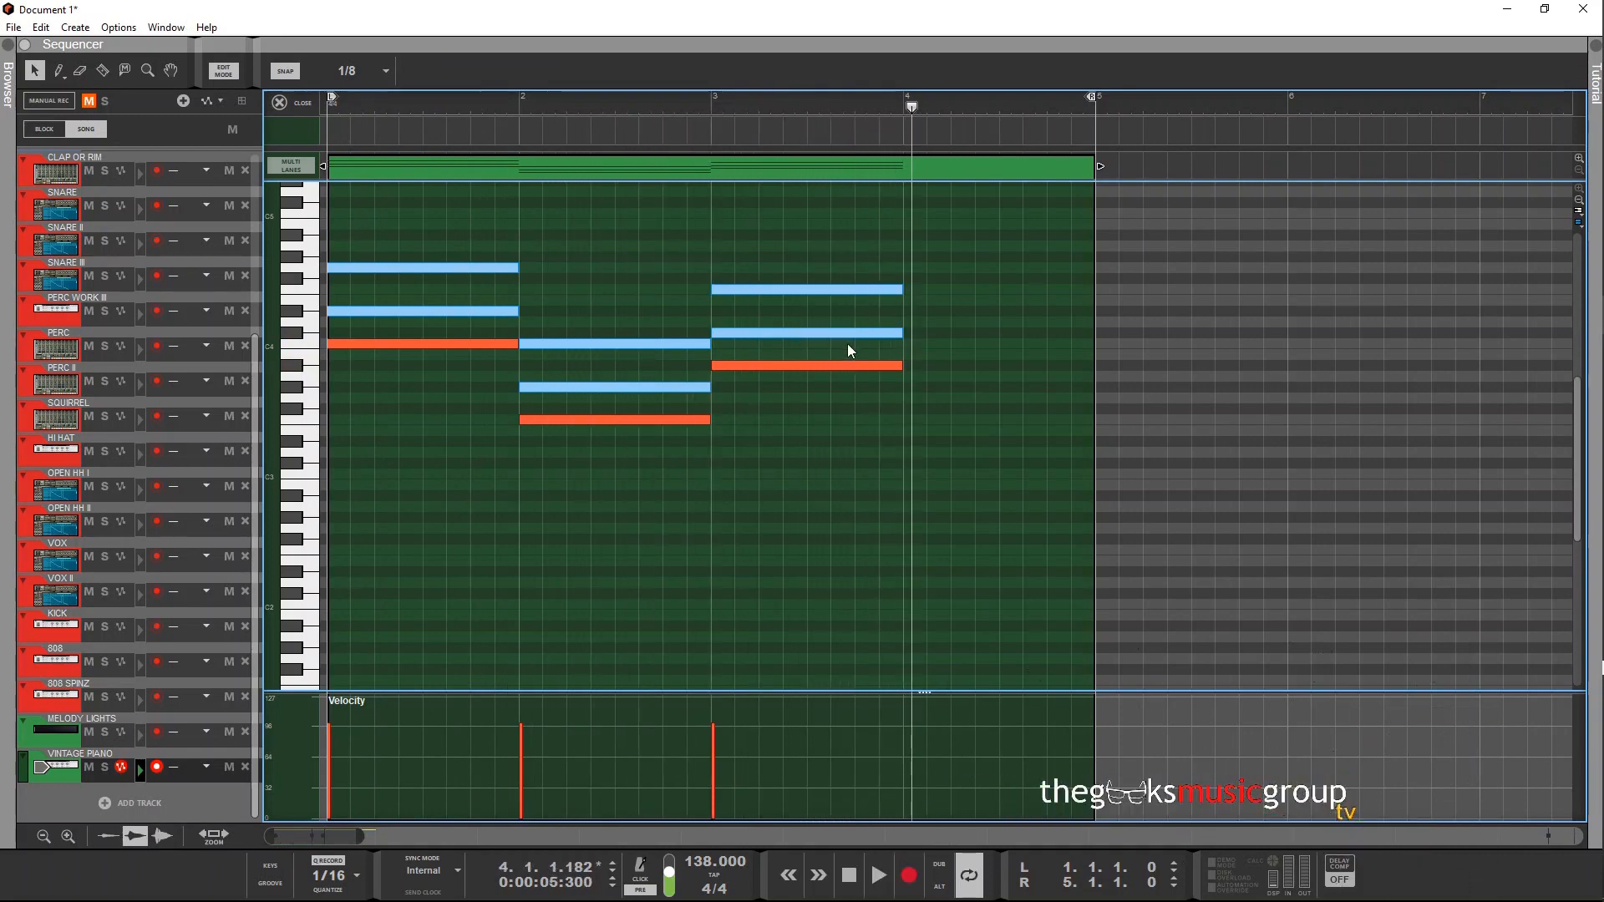
- Duplicate the bar 3 chord notes into bar 4 with the root on G3, and play the four-bar progression
{"action": "left_click_drag", "start_coordinate": [834, 267], "coordinate": [983, 396]}
{"action": "left_click", "coordinate": [922, 468]}
{"action": "key", "text": "space"}
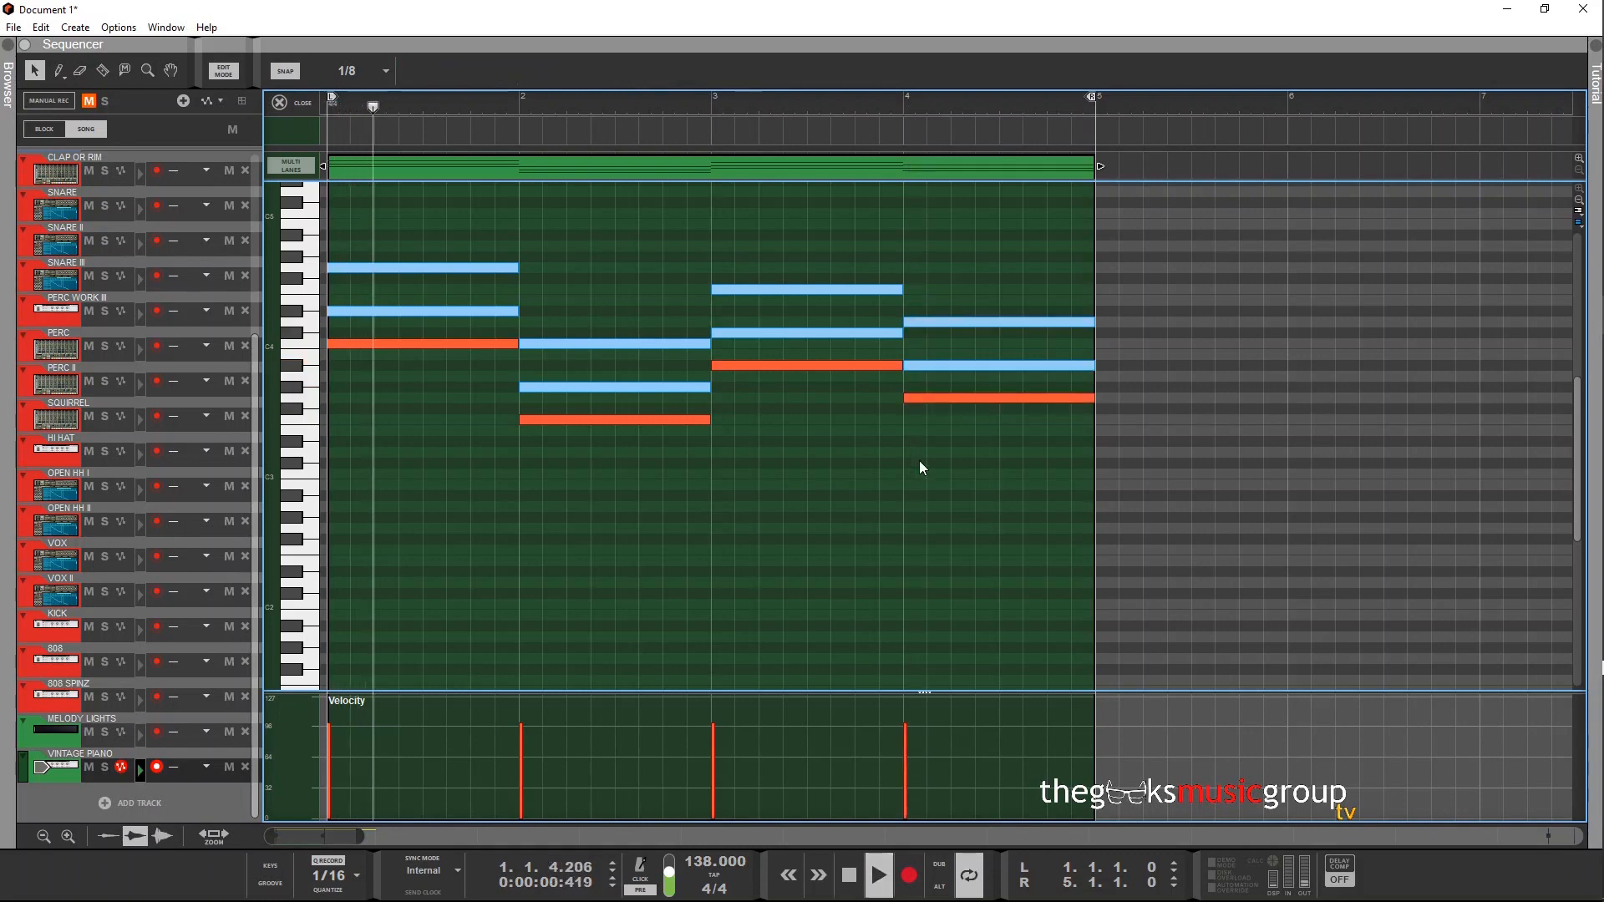
{"action": "left_click", "coordinate": [966, 323]}
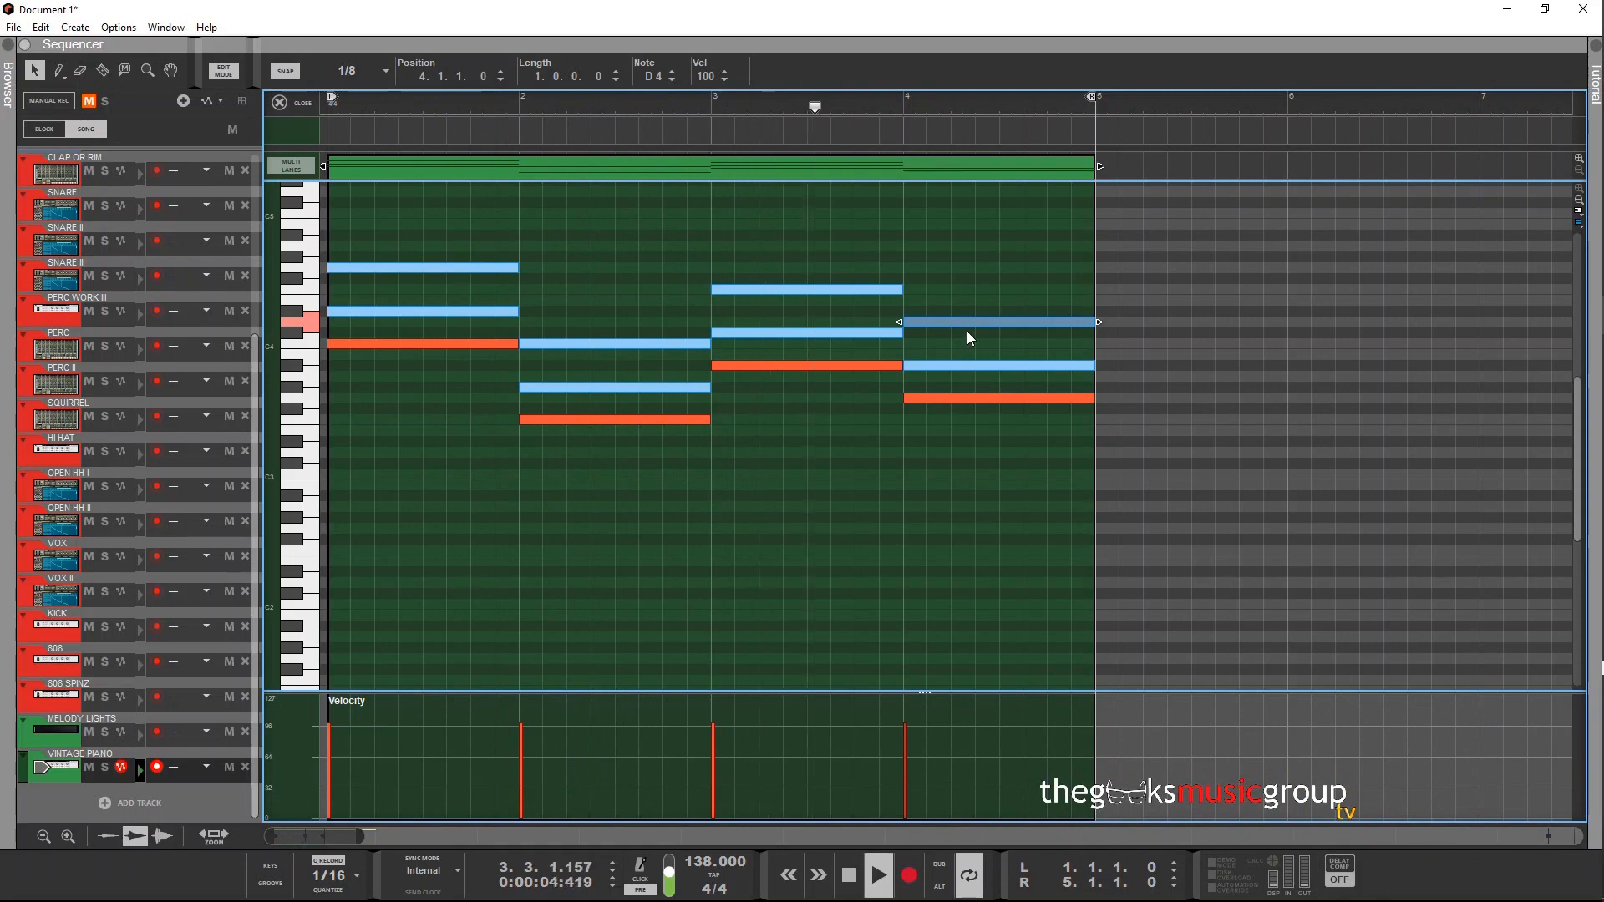
{"action": "key", "text": "space"}
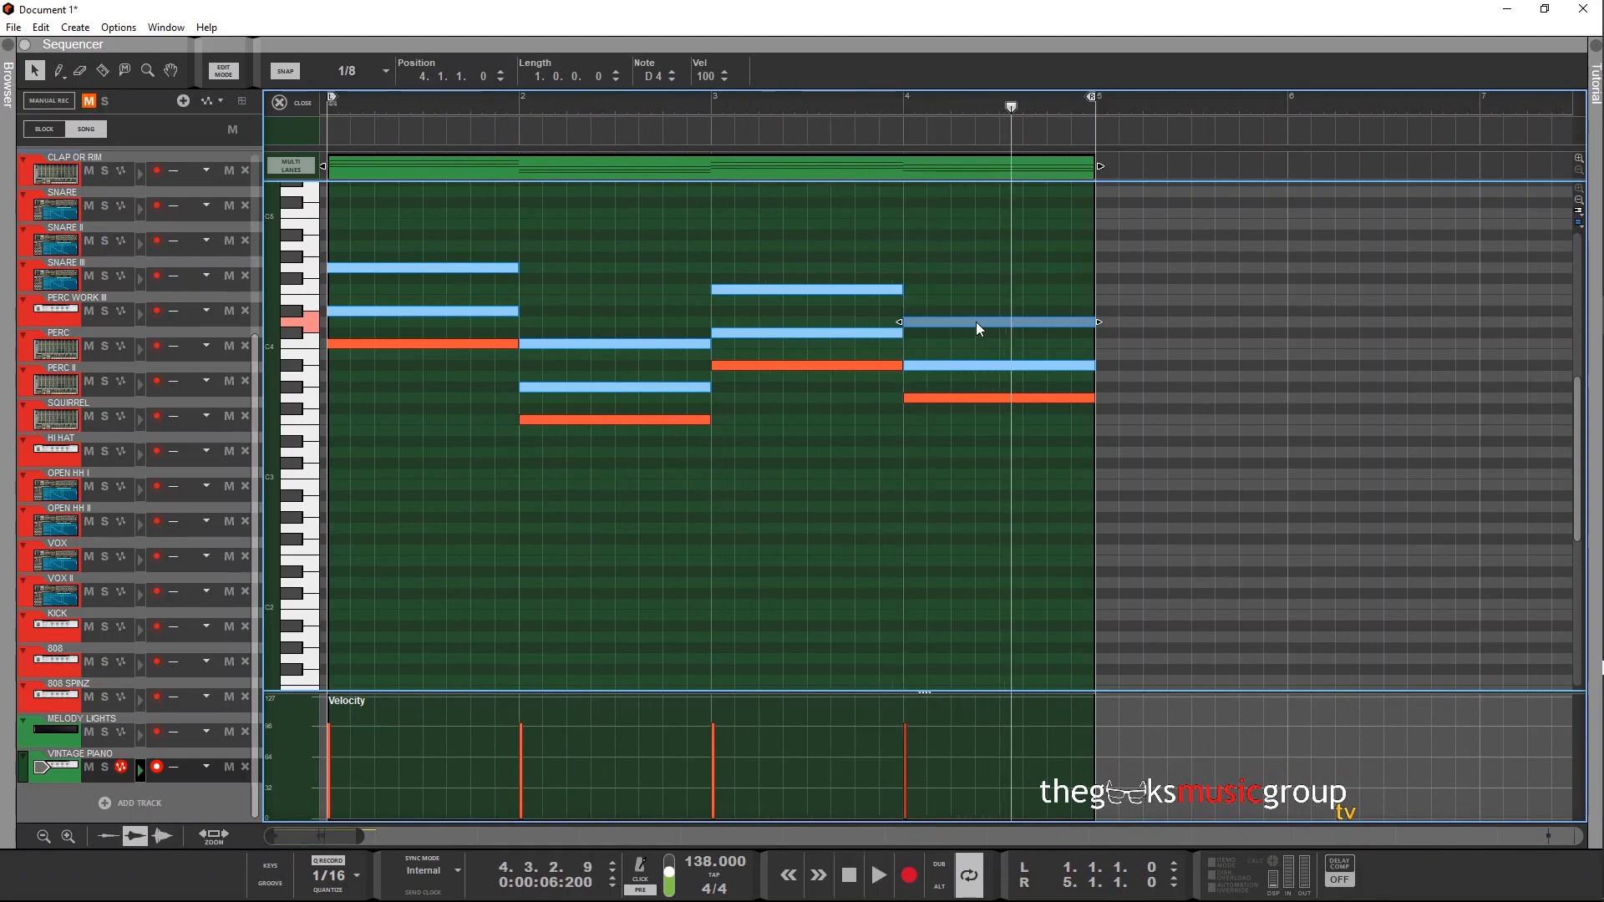
- Raise the middle note of the bar 3 chord to D4
{"action": "left_click", "coordinate": [985, 295]}
{"action": "left_click", "coordinate": [982, 323]}
{"action": "left_click_drag", "start_coordinate": [981, 327], "coordinate": [983, 321]}
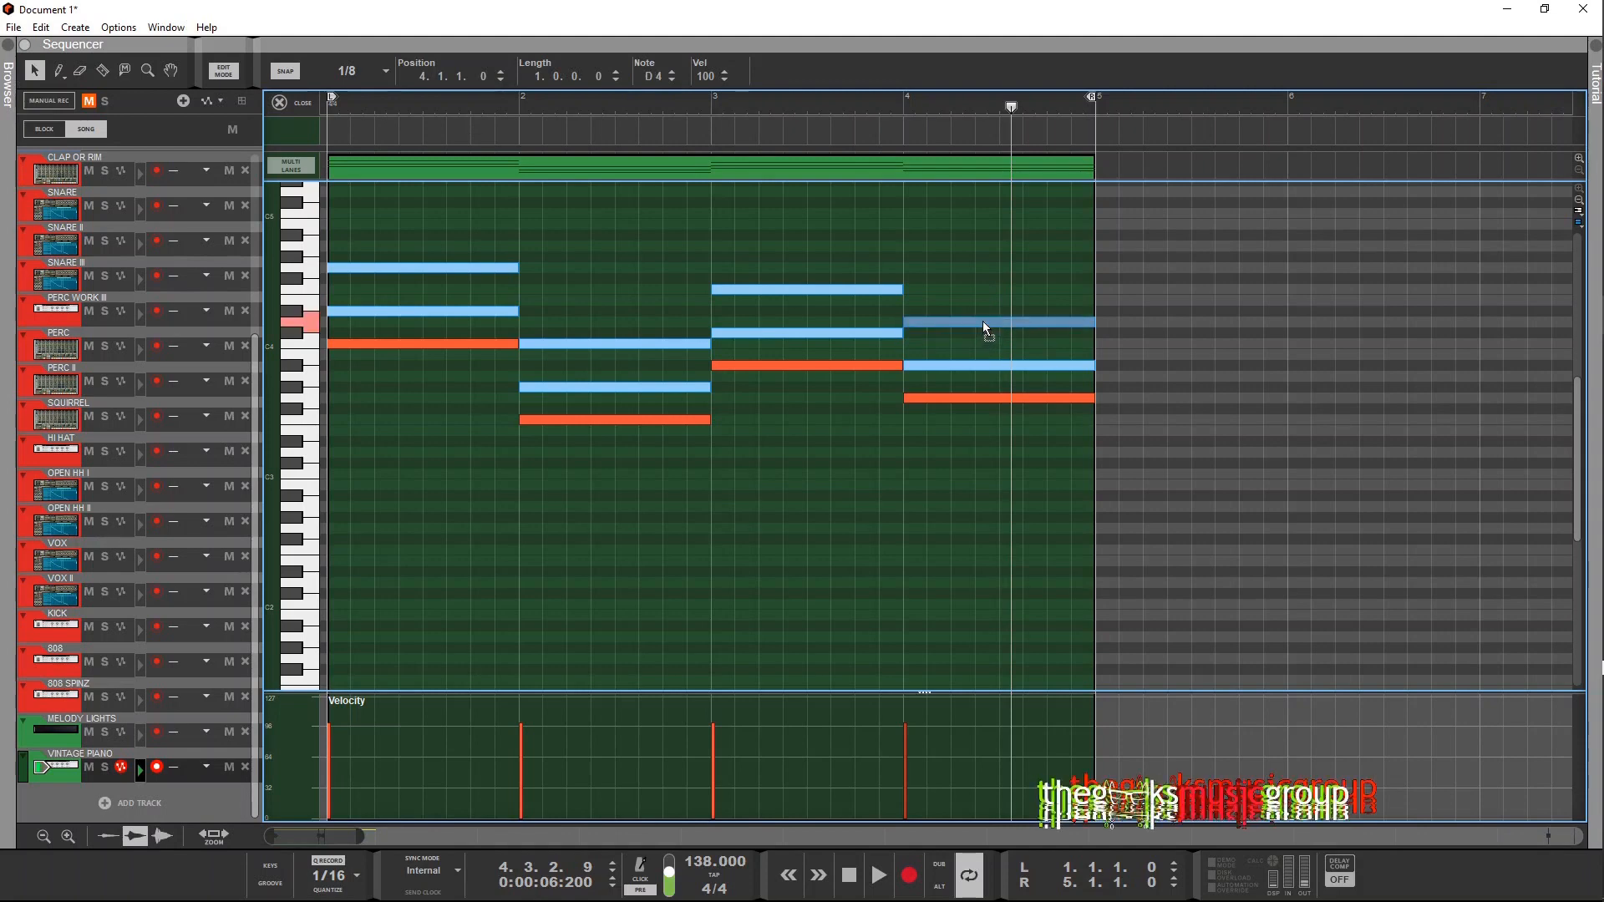
{"action": "left_click", "coordinate": [825, 333]}
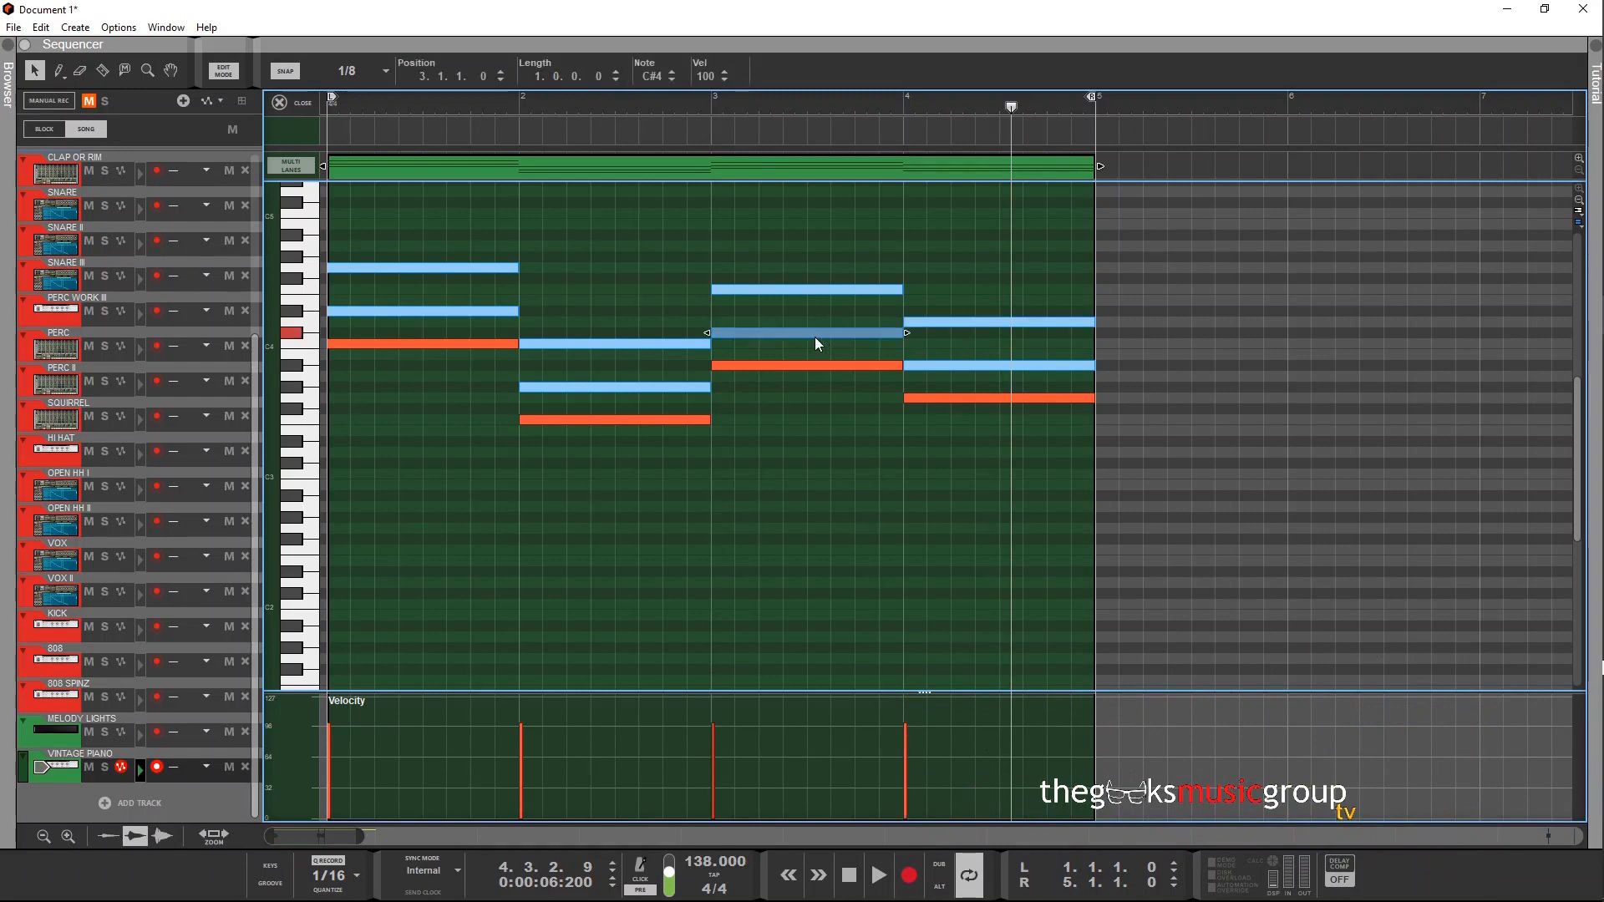
{"action": "left_click_drag", "start_coordinate": [814, 340], "coordinate": [820, 322]}
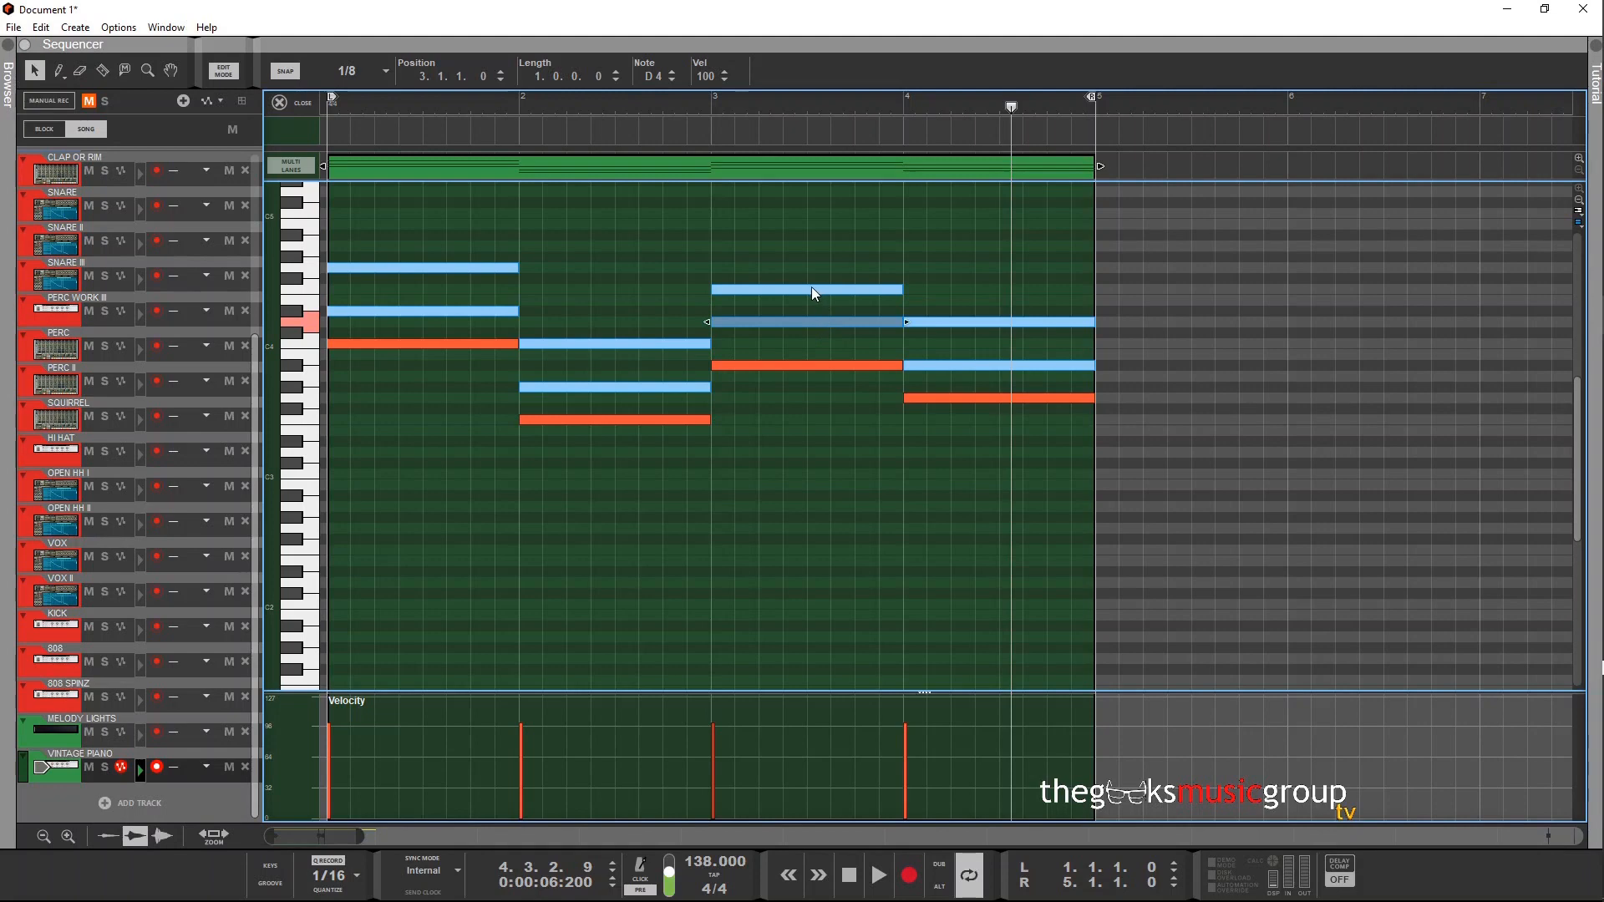
- Unmute the upper two chord notes in bars 3 and 4
{"action": "left_click", "coordinate": [812, 289]}
{"action": "left_click", "coordinate": [672, 343]}
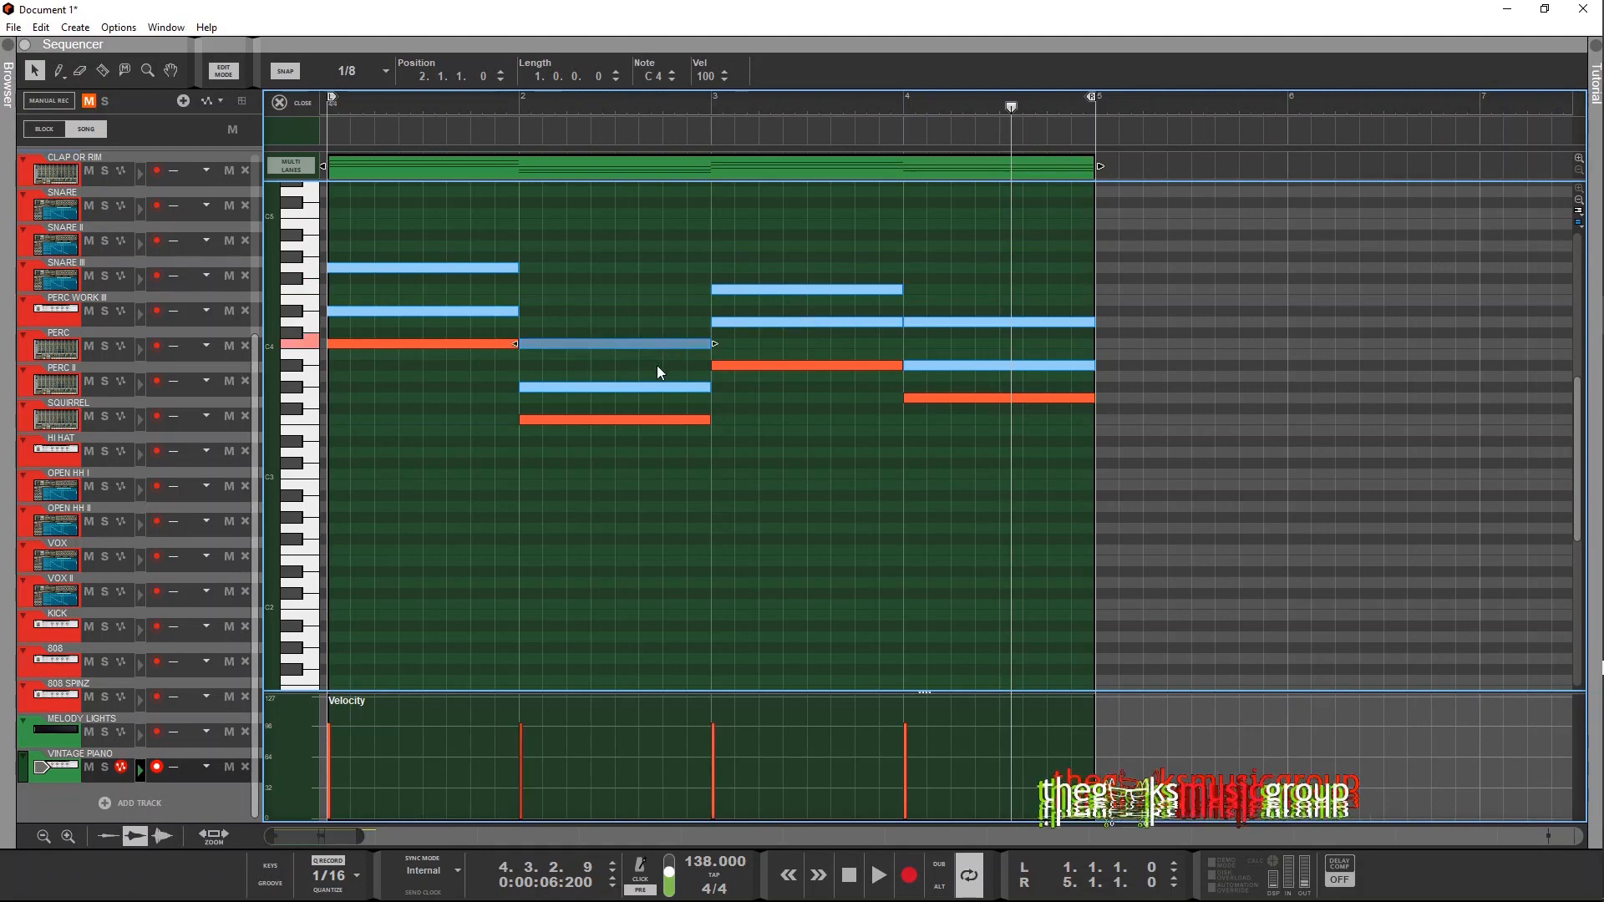
{"action": "left_click", "coordinate": [643, 387]}
{"action": "left_click", "coordinate": [475, 309]}
{"action": "left_click", "coordinate": [483, 269]}
{"action": "left_click_drag", "start_coordinate": [495, 229], "coordinate": [473, 326]}
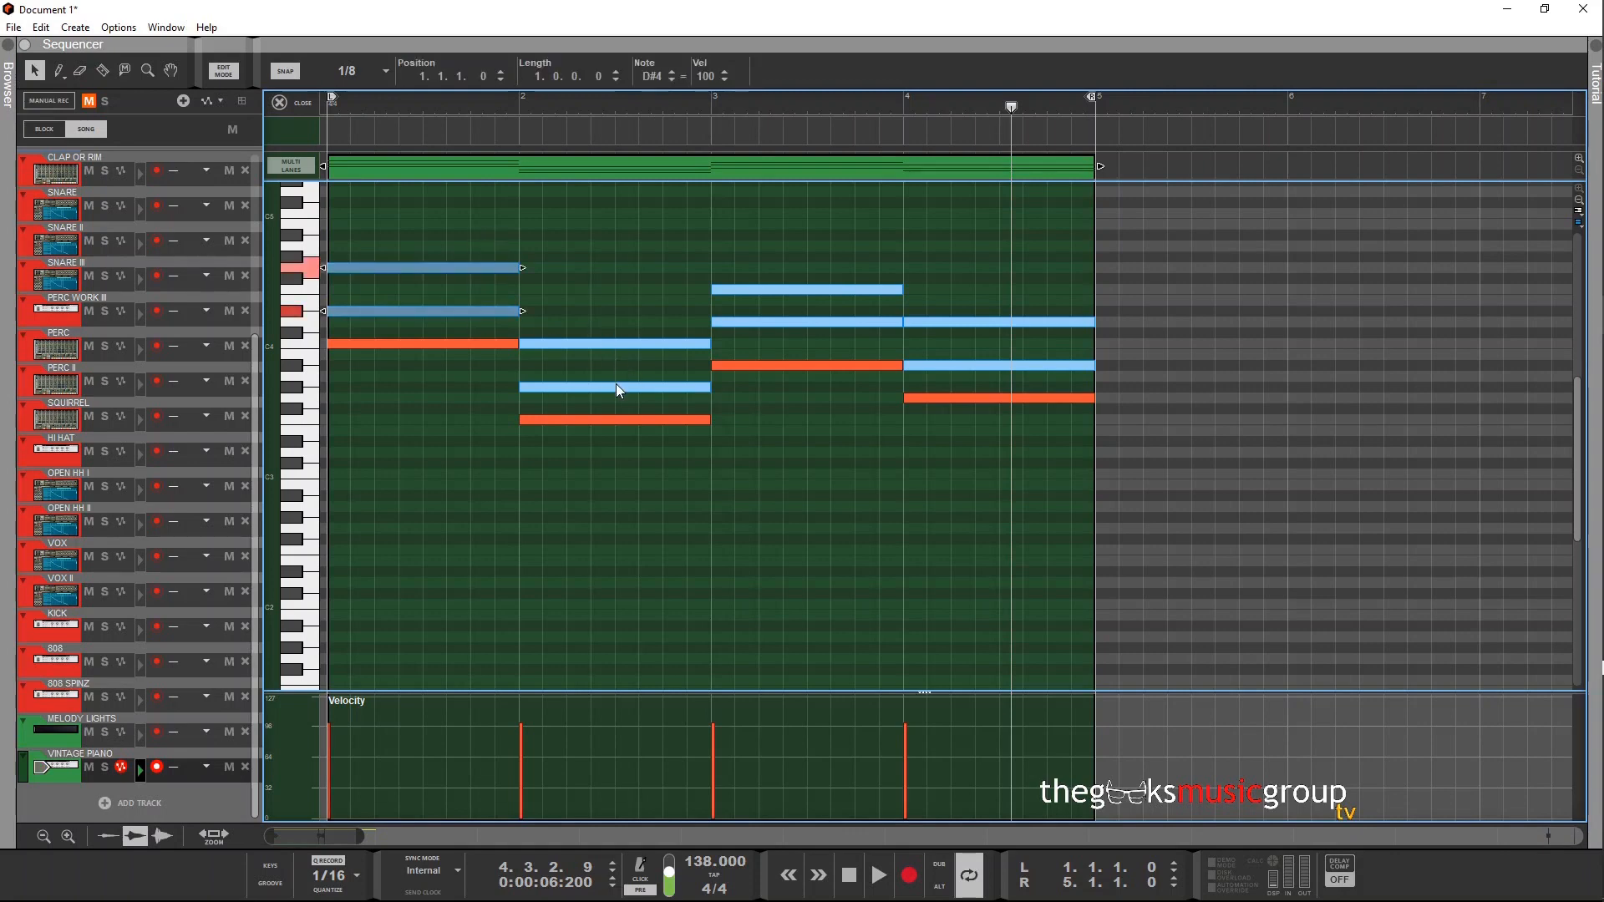
{"action": "left_click_drag", "start_coordinate": [635, 358], "coordinate": [629, 420]}
{"action": "left_click", "coordinate": [638, 342], "text": "shift"}
{"action": "left_click_drag", "start_coordinate": [784, 281], "coordinate": [821, 252]}
{"action": "left_click_drag", "start_coordinate": [863, 335], "coordinate": [869, 331]}
{"action": "left_click_drag", "start_coordinate": [969, 302], "coordinate": [959, 368]}
{"action": "key", "text": "m"}
- Unmute the upper two chord notes in bars 2 and 1, and play the progression from the start
{"action": "left_click_drag", "start_coordinate": [614, 274], "coordinate": [608, 387]}
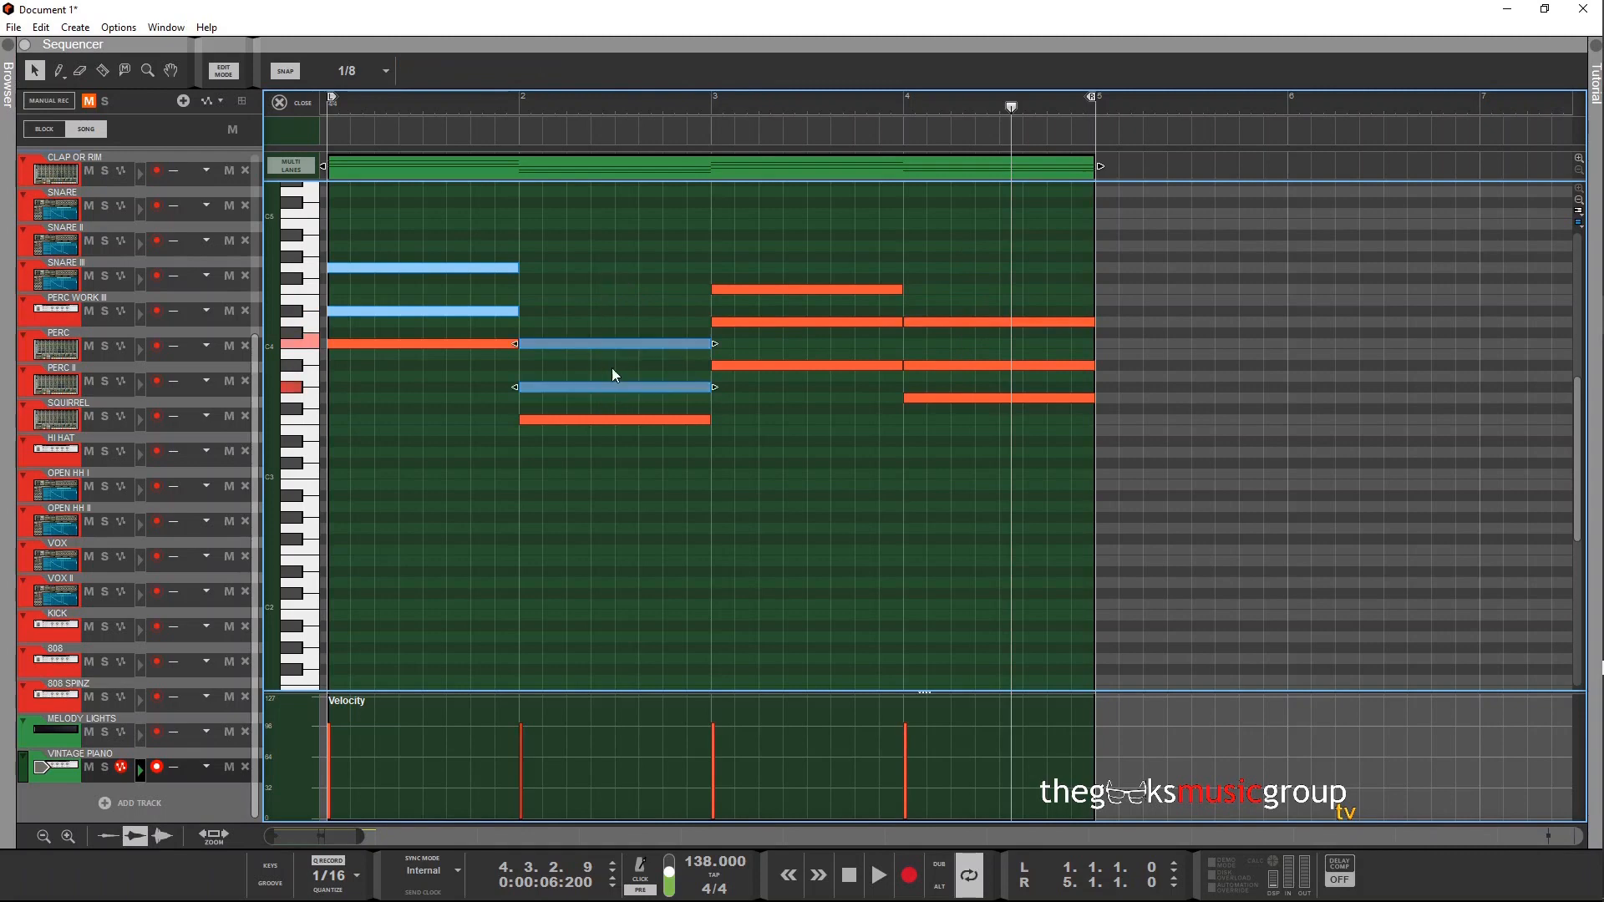
{"action": "left_click_drag", "start_coordinate": [495, 242], "coordinate": [471, 308]}
{"action": "left_click_drag", "start_coordinate": [494, 257], "coordinate": [512, 310]}
{"action": "left_click", "coordinate": [620, 301]}
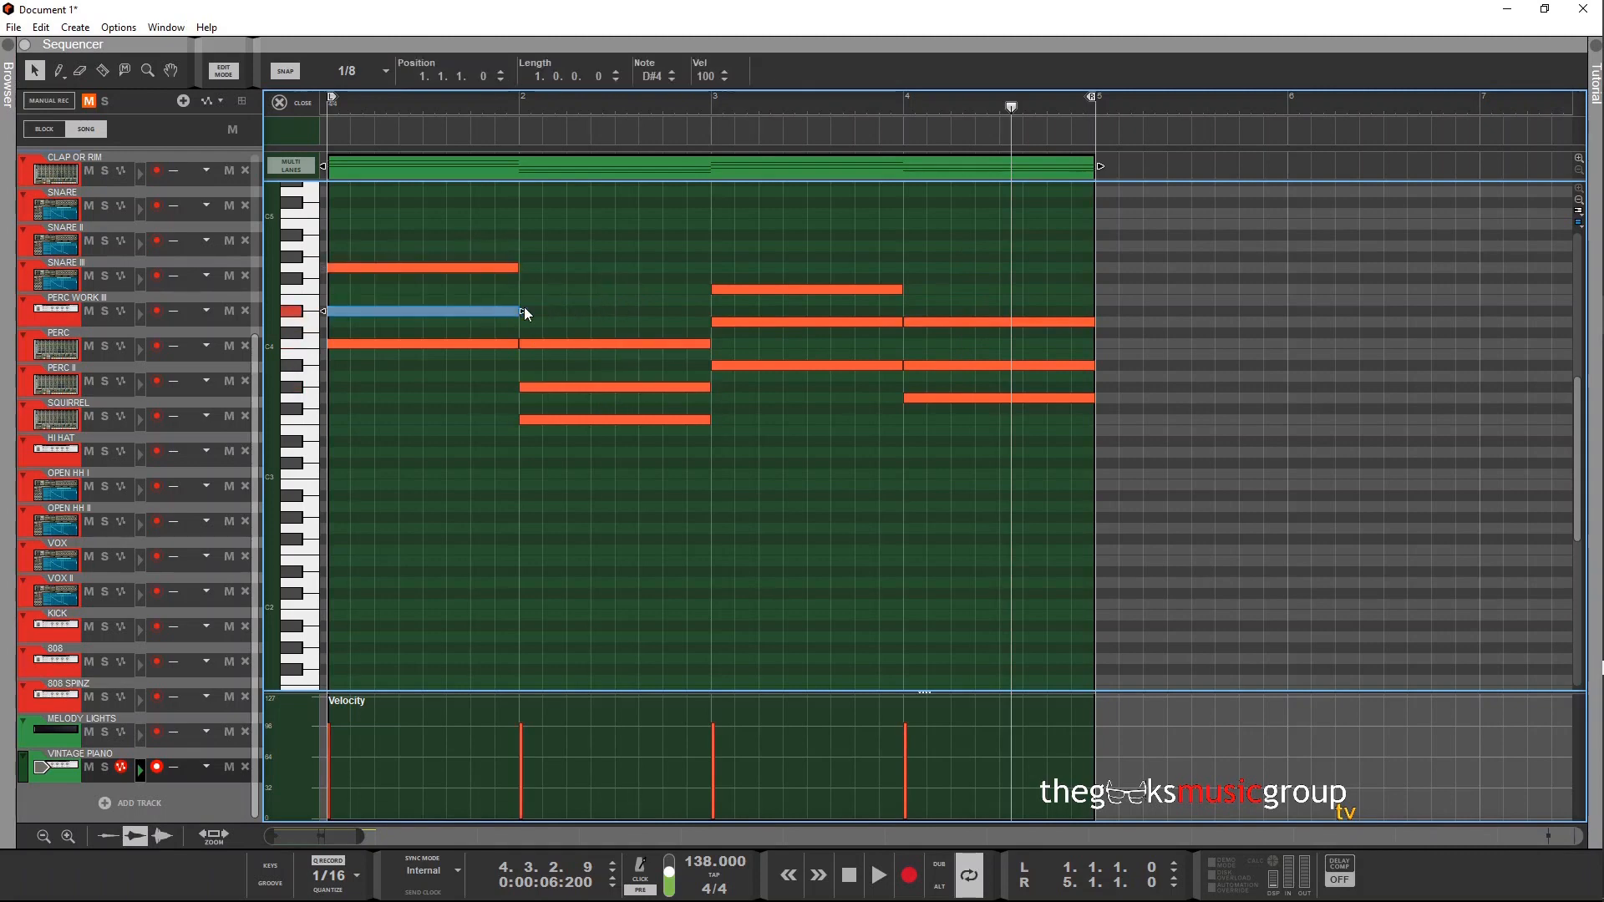
{"action": "key", "text": "shift+Return"}
{"action": "key", "text": "space"}
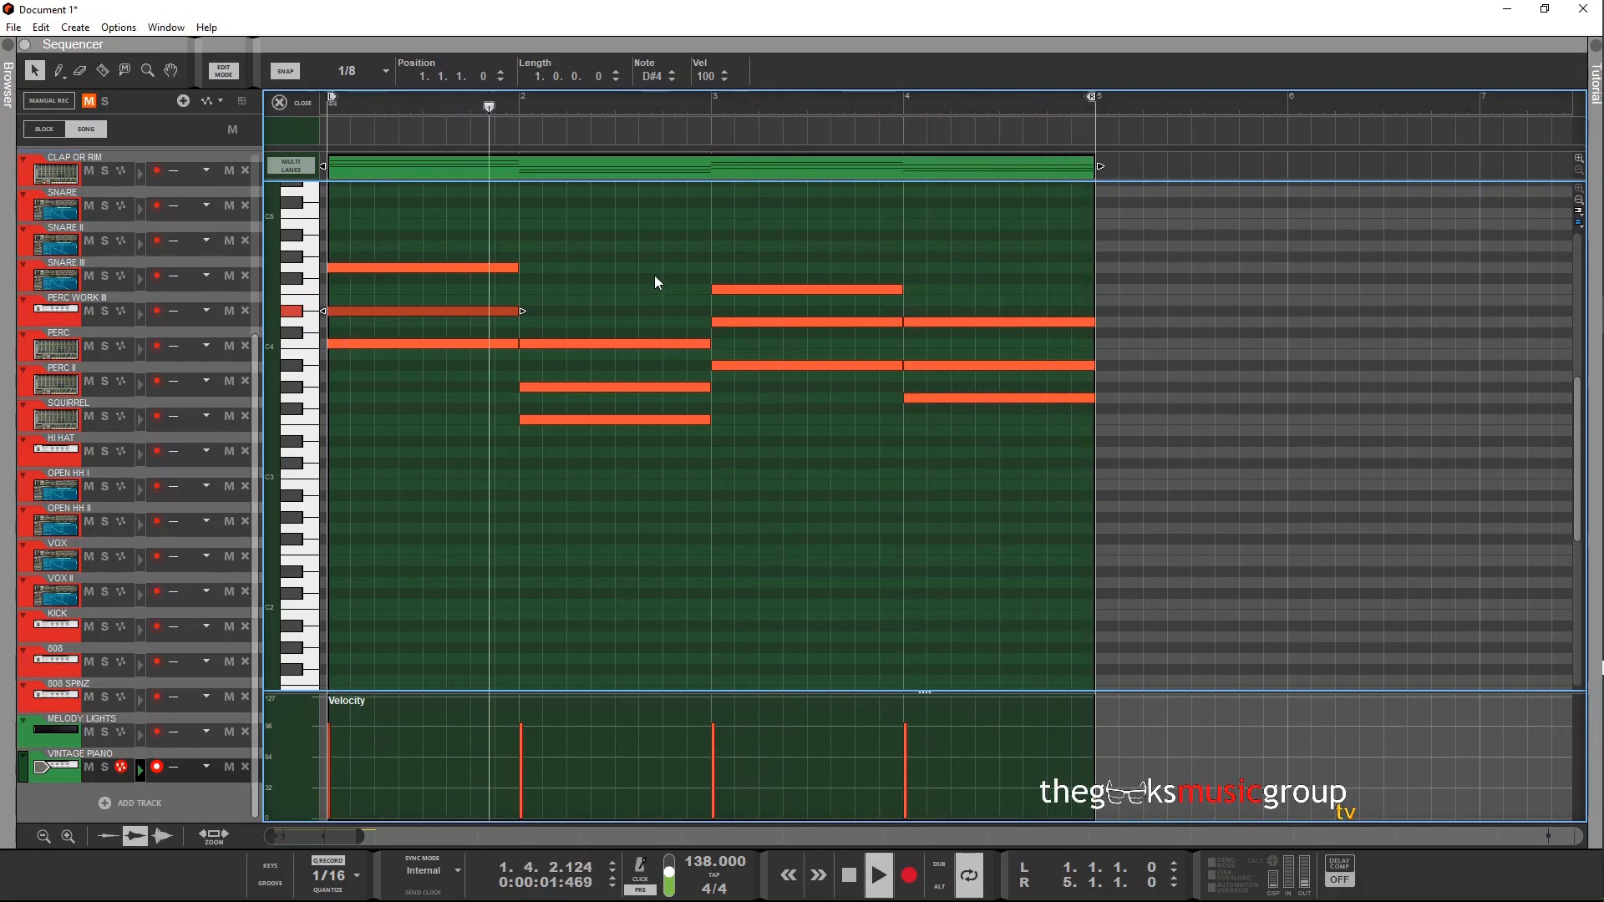
{"action": "key", "text": "space"}
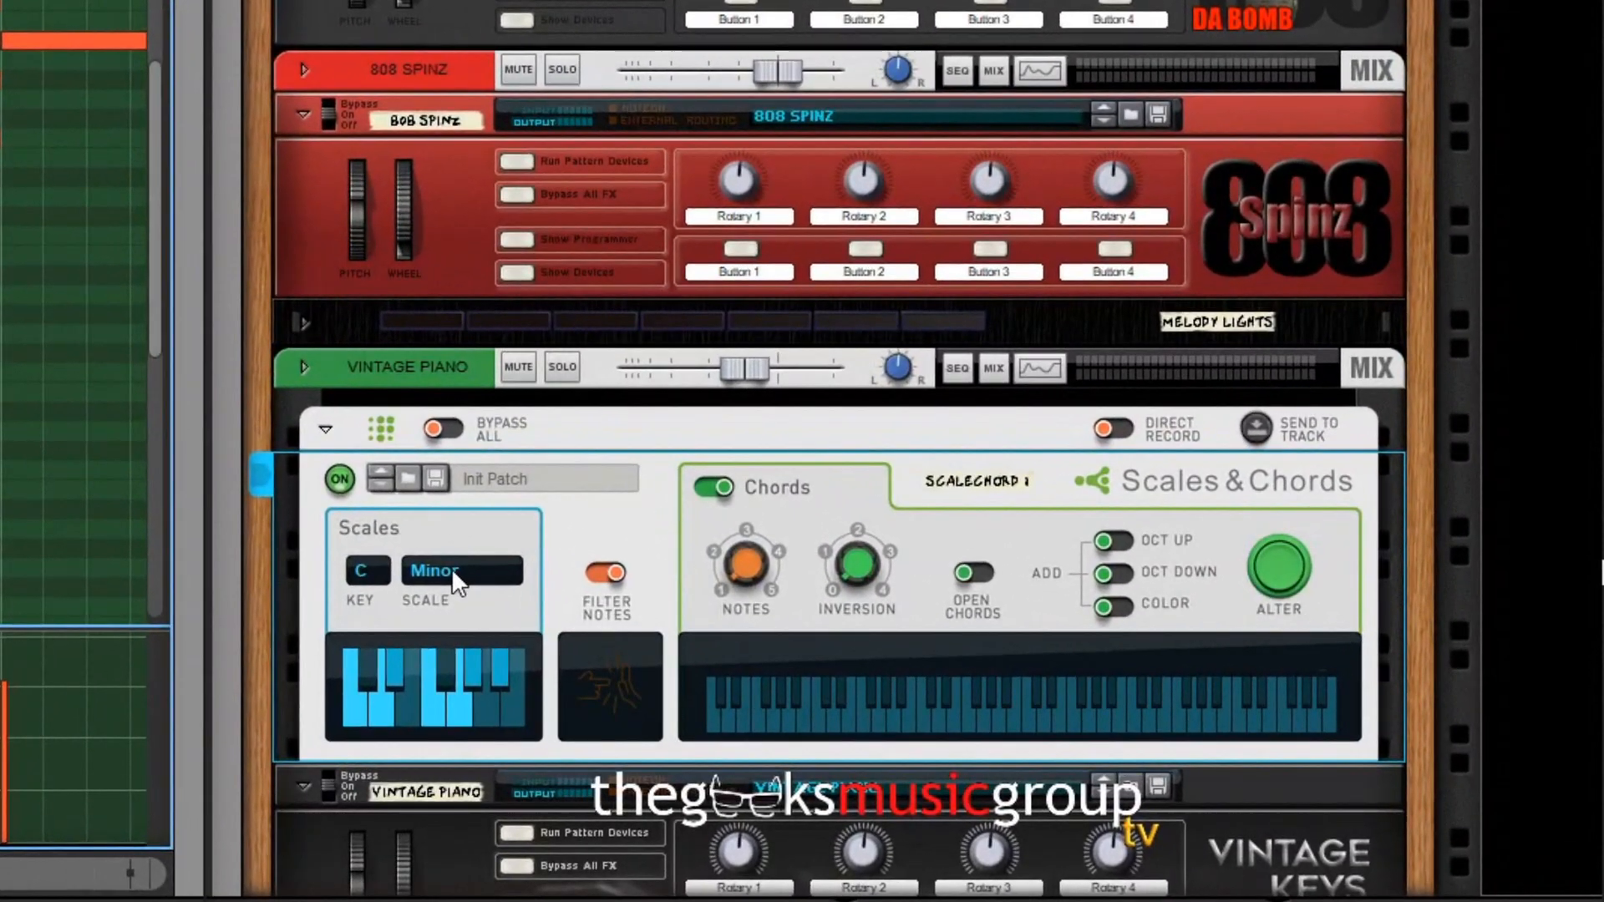
- Set the Scales & Chords scale to Harmonic Minor and add A# to it for a custom scale
{"action": "left_click", "coordinate": [495, 584]}
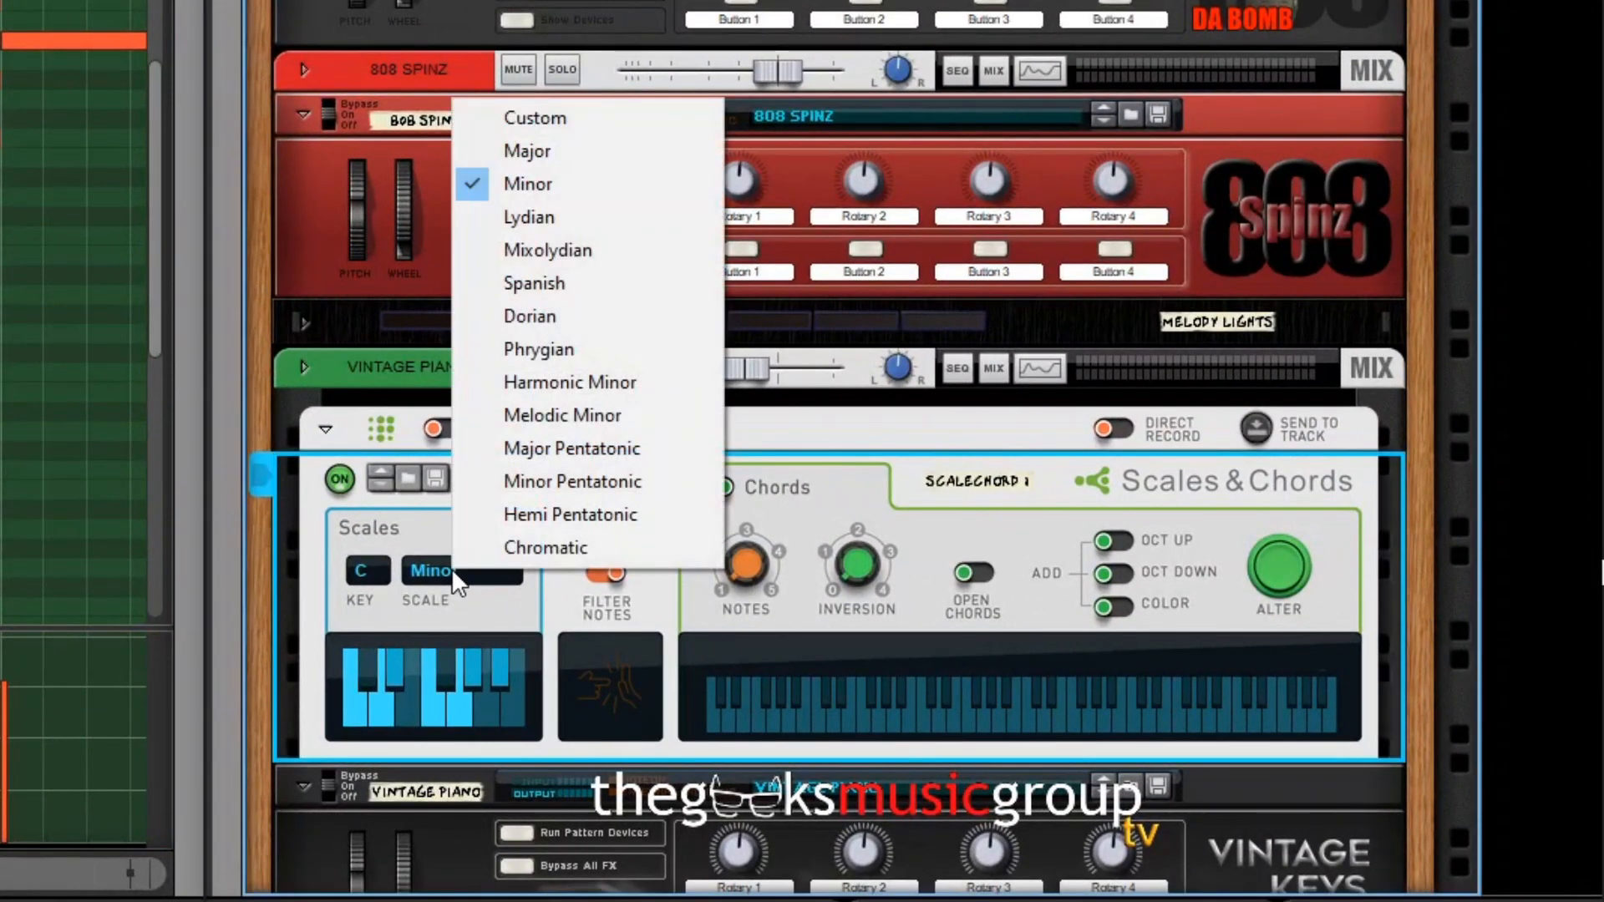
{"action": "left_click", "coordinate": [598, 389]}
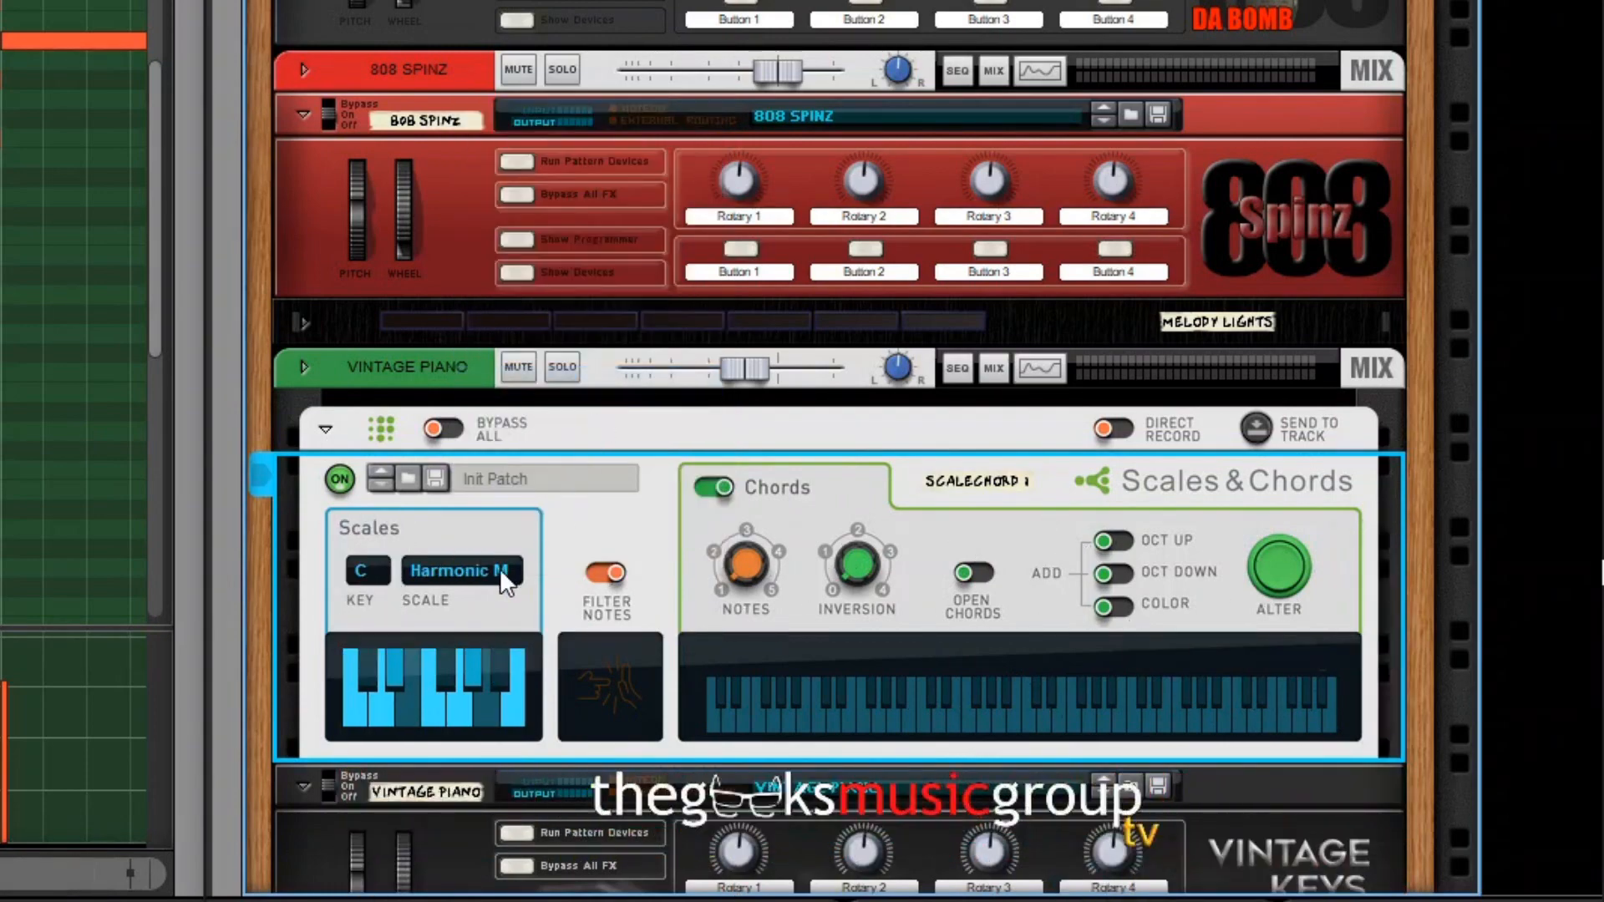
{"action": "left_click", "coordinate": [500, 668]}
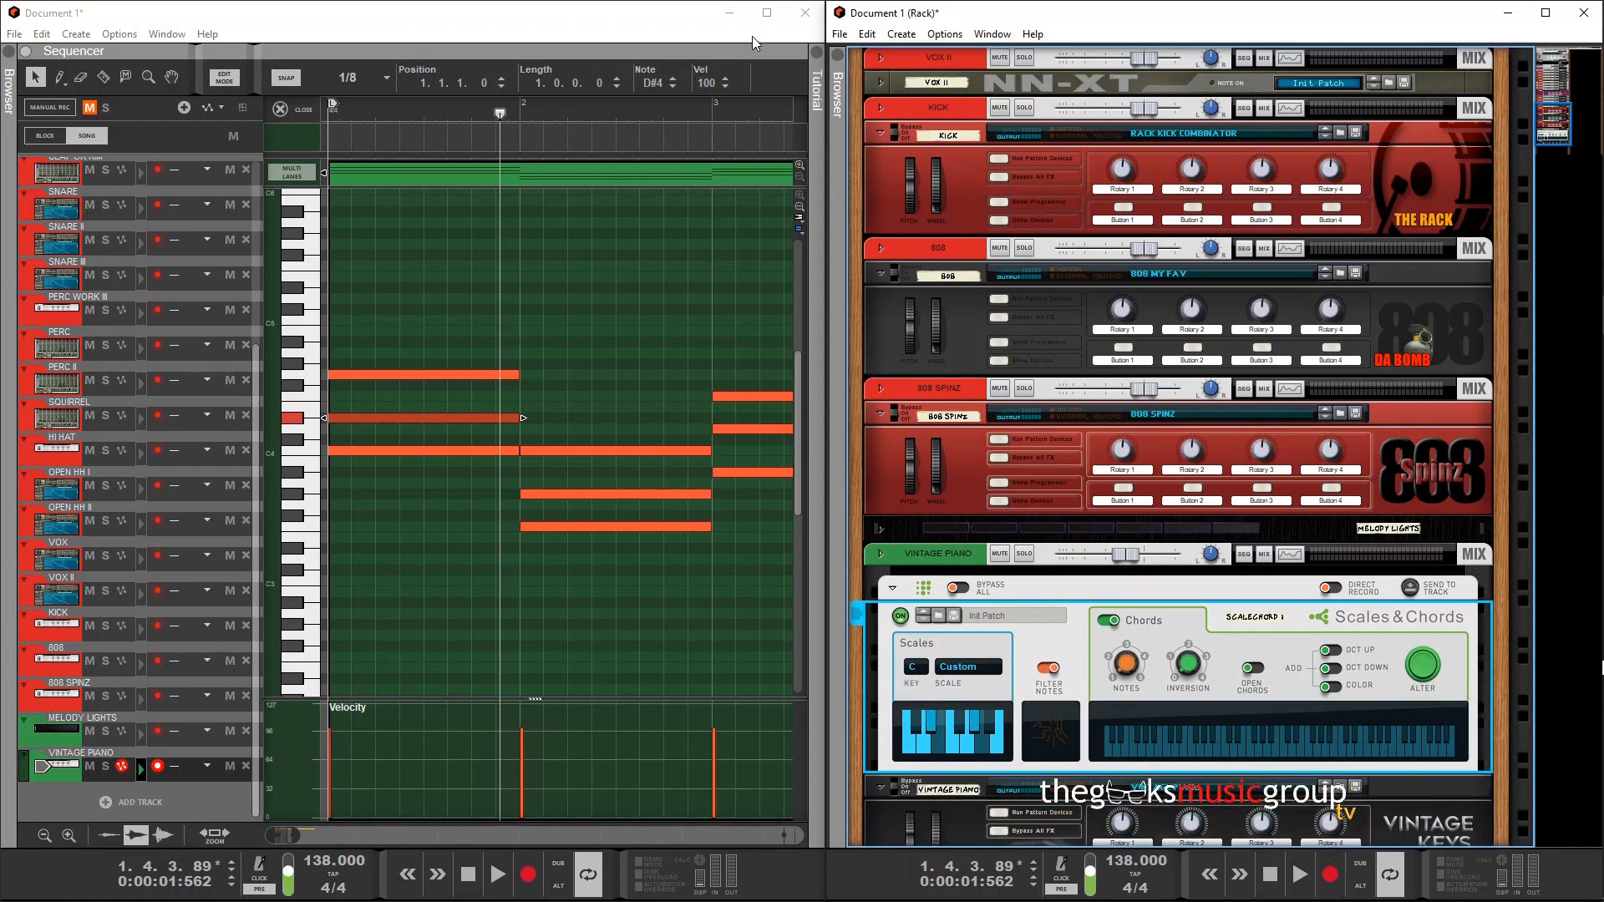
- Transpose all the chord notes in the four bars up one semitone, and play the result
{"action": "left_click", "coordinate": [767, 13]}
{"action": "left_click_drag", "start_coordinate": [438, 330], "coordinate": [1081, 713]}
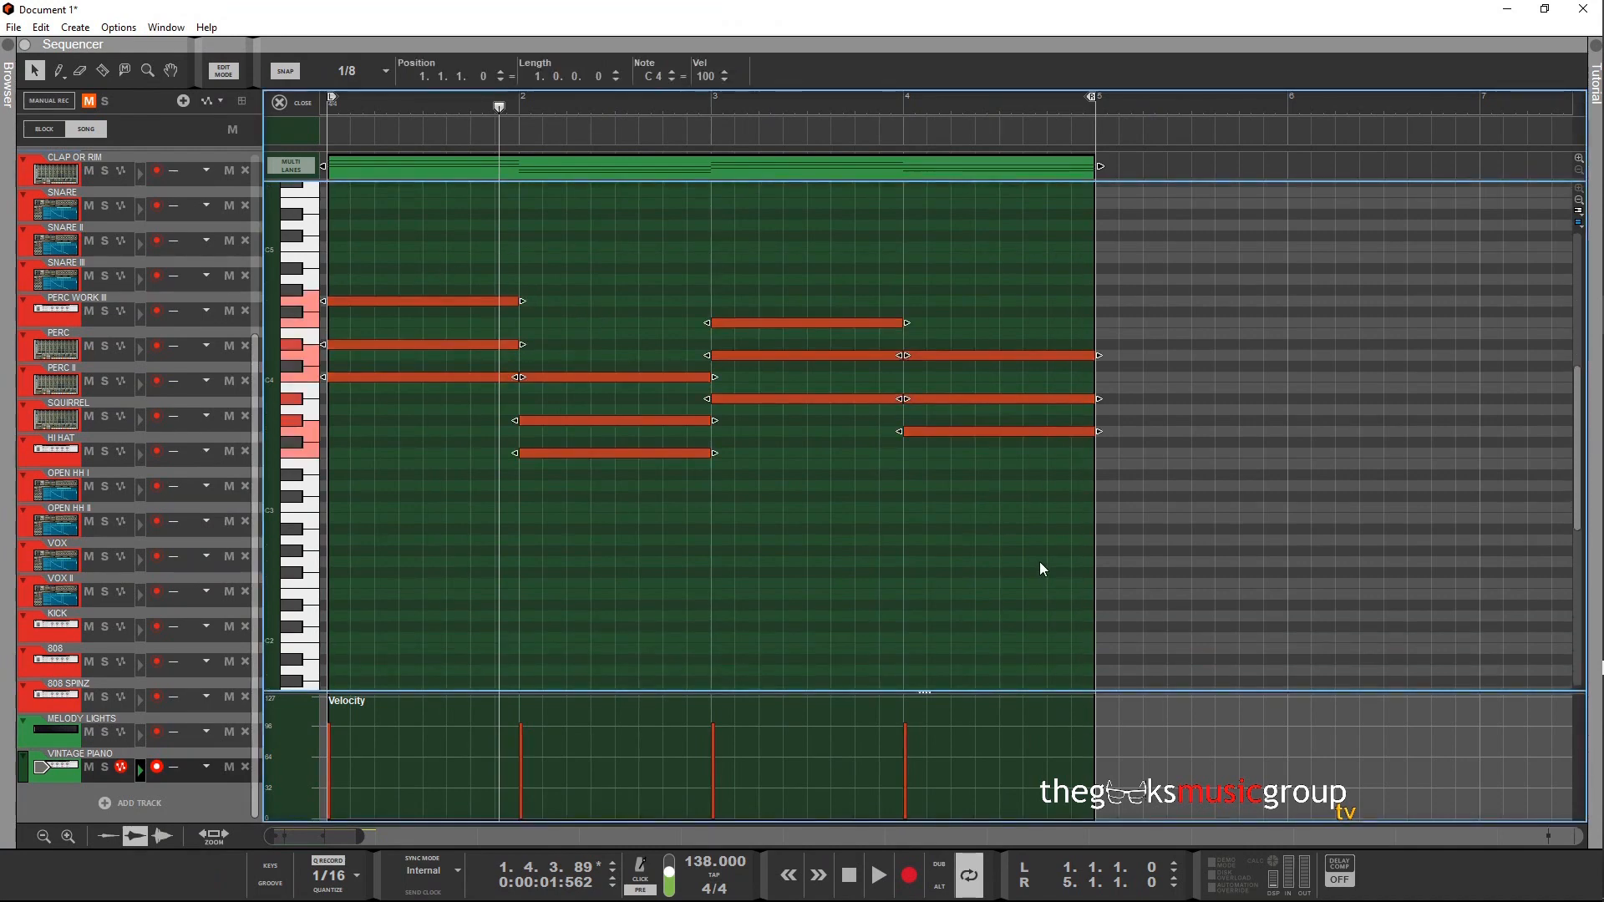
{"action": "key", "text": "Up"}
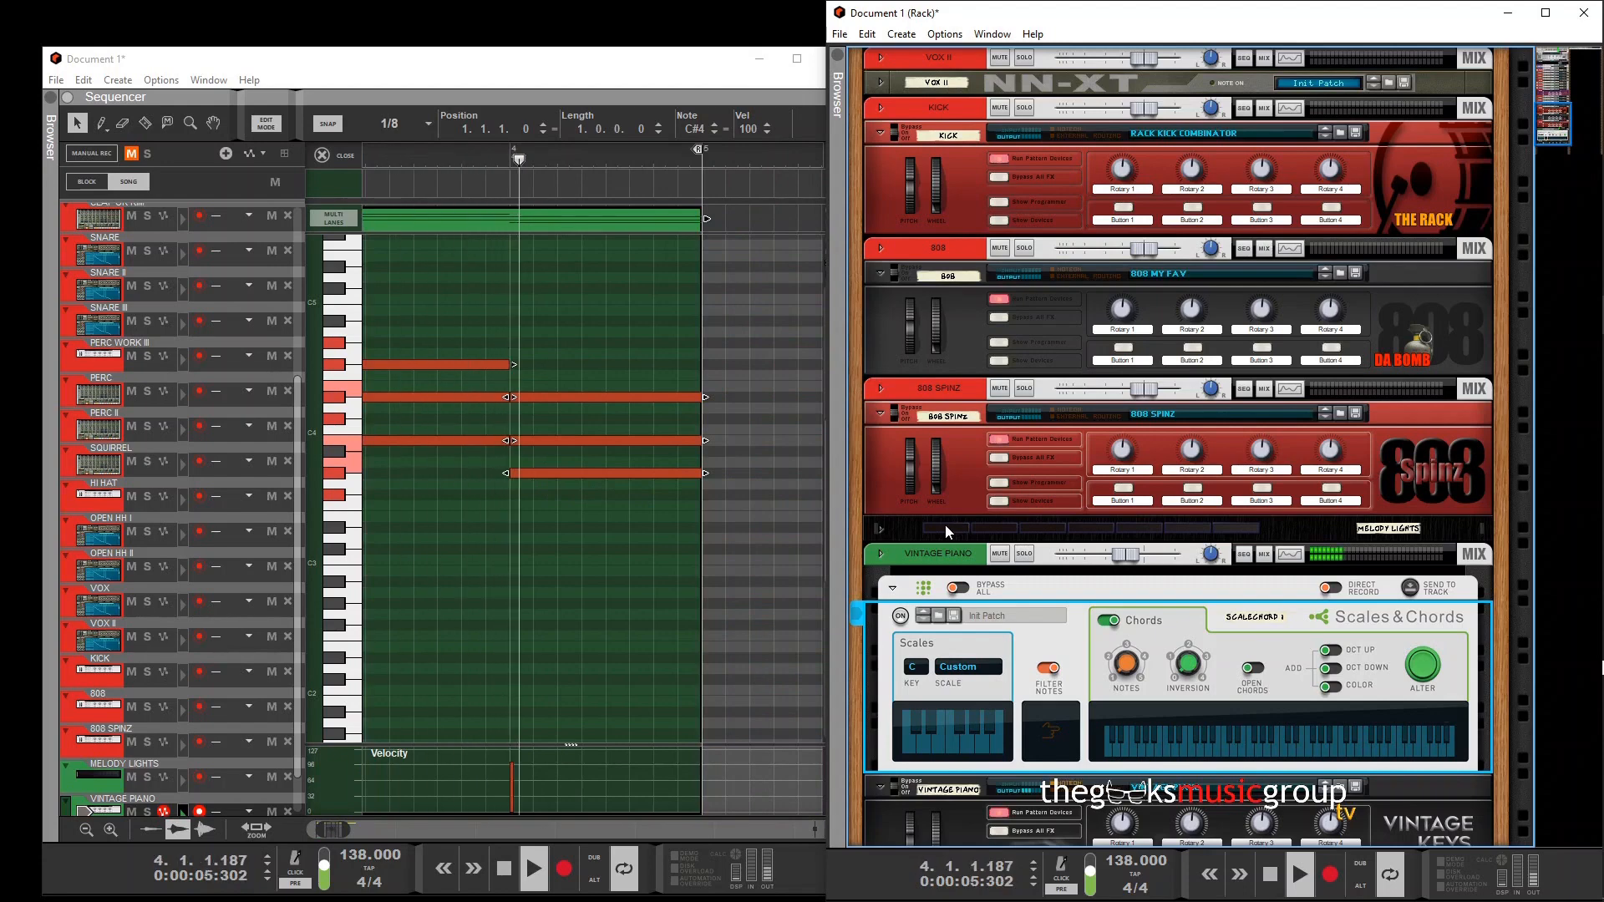
{"action": "key", "text": "space"}
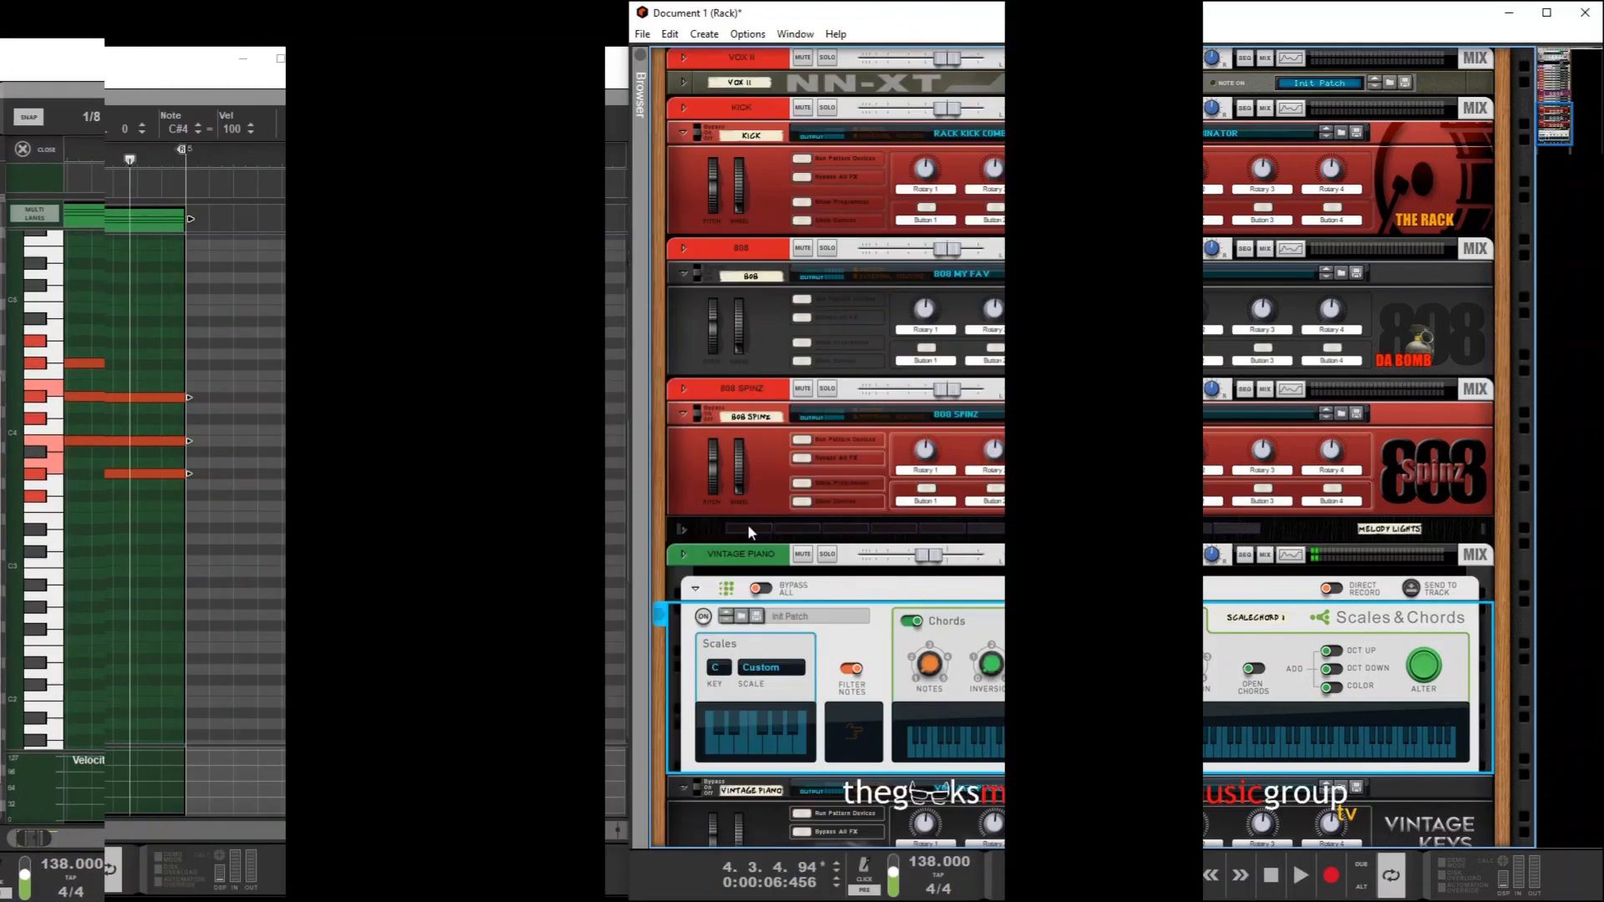